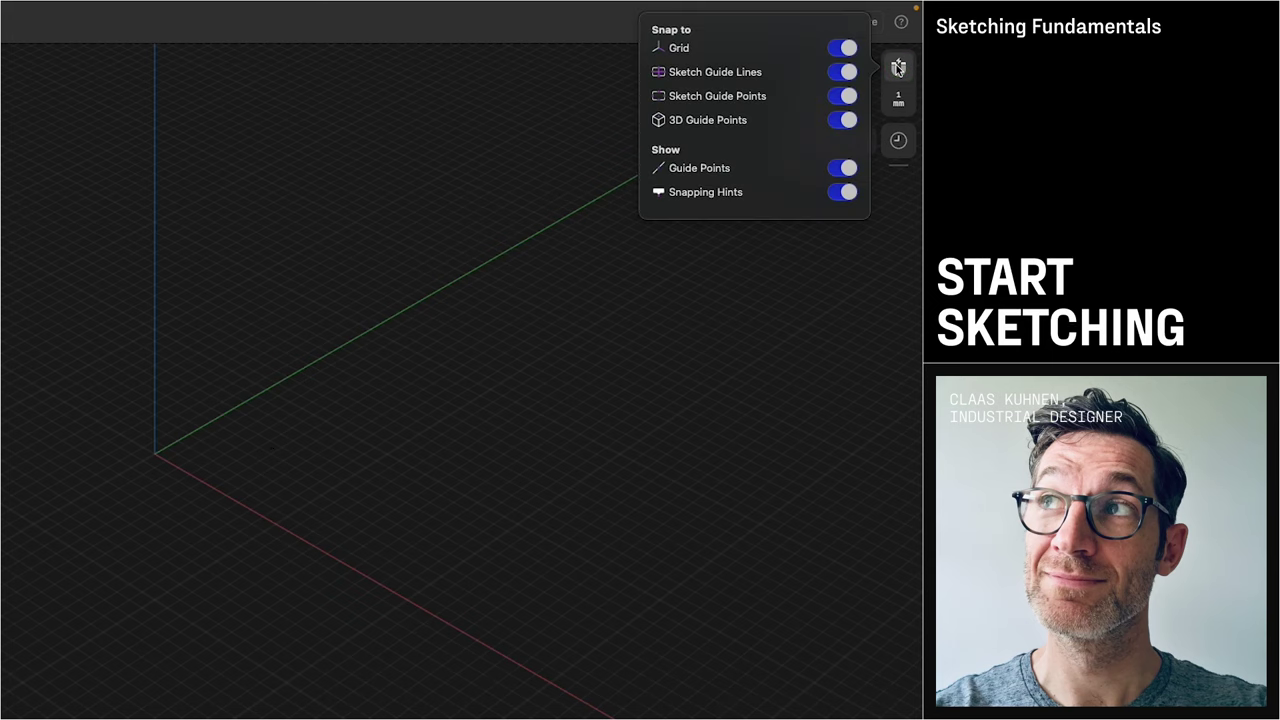
Confirm the units settings stay in millimetres, then start and leave an empty sketch.
left_click(898, 101)
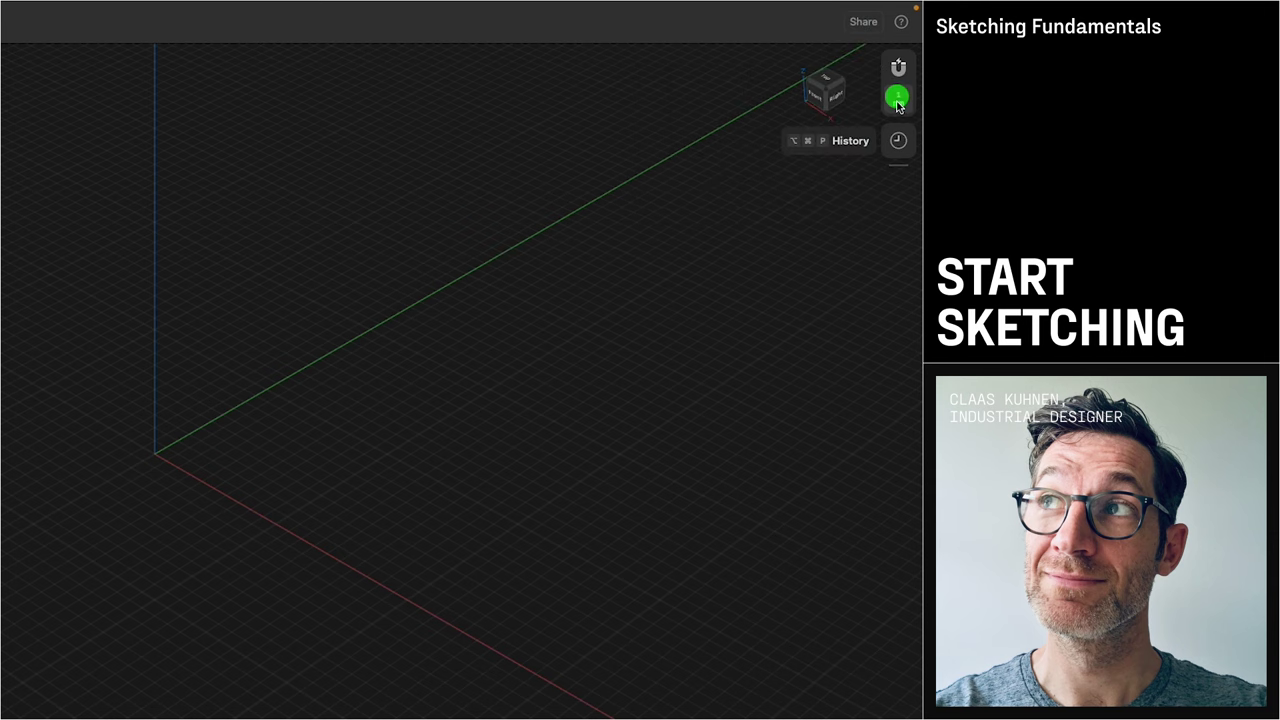
left_click(898, 101)
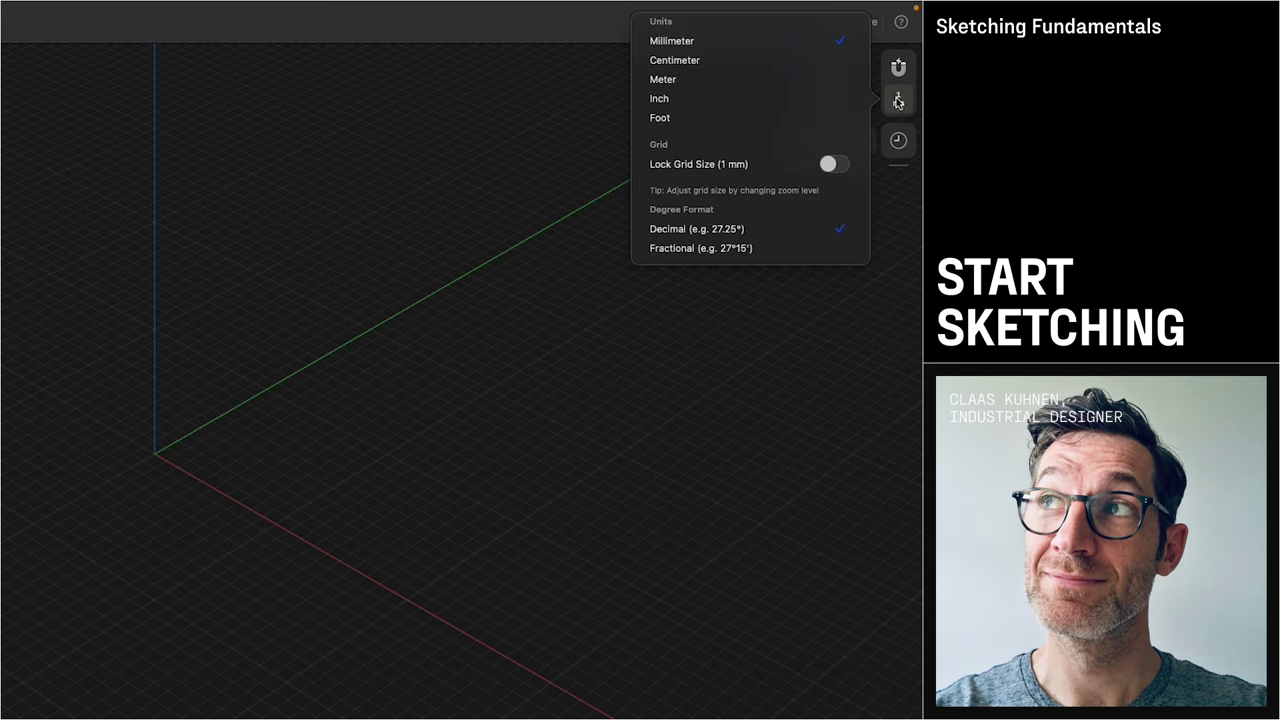
left_click(247, 447)
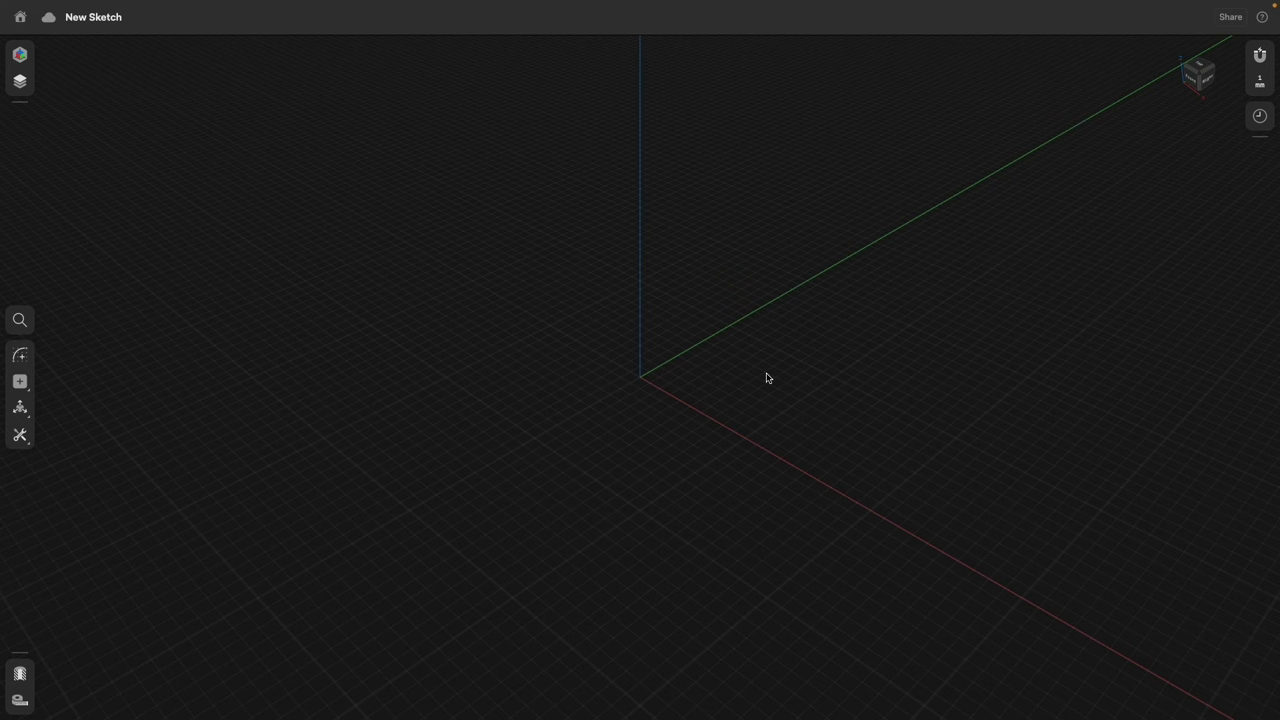
left_click(20, 356)
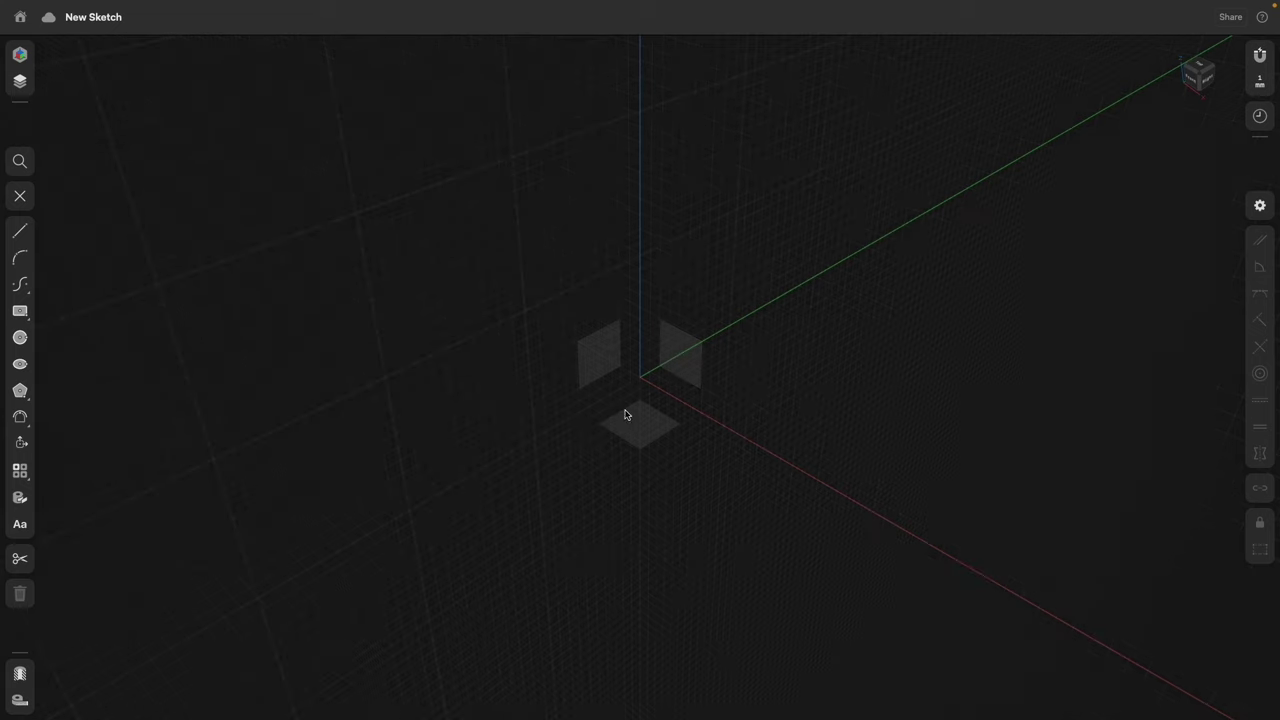
left_click(20, 196)
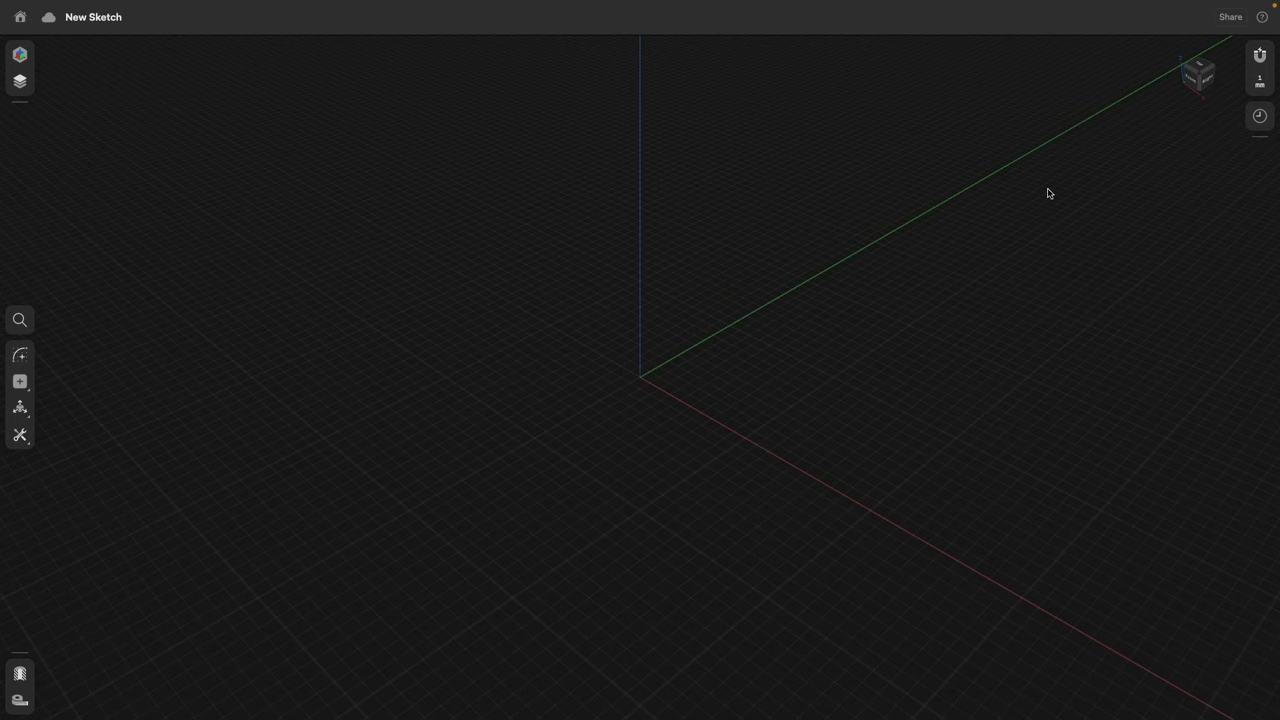
From the Top view, draw a 20 × 20 mm center rectangle at the origin.
left_click(1197, 70)
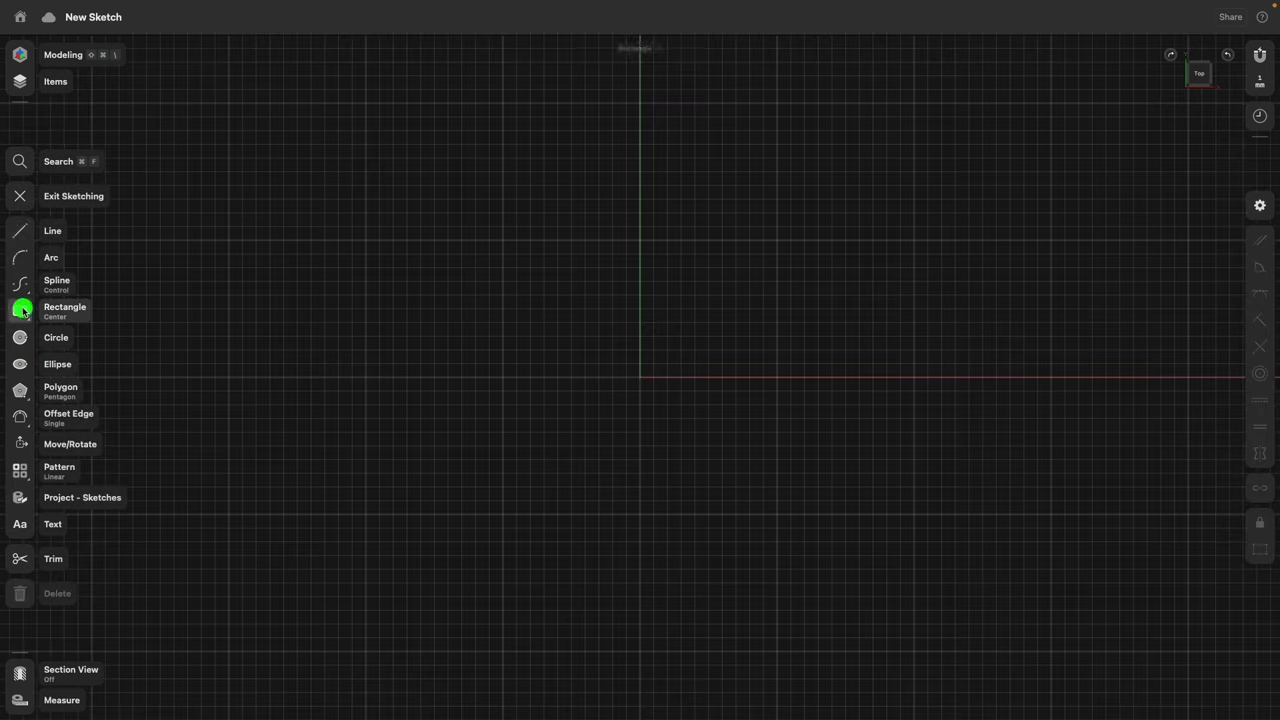
left_click(21, 313)
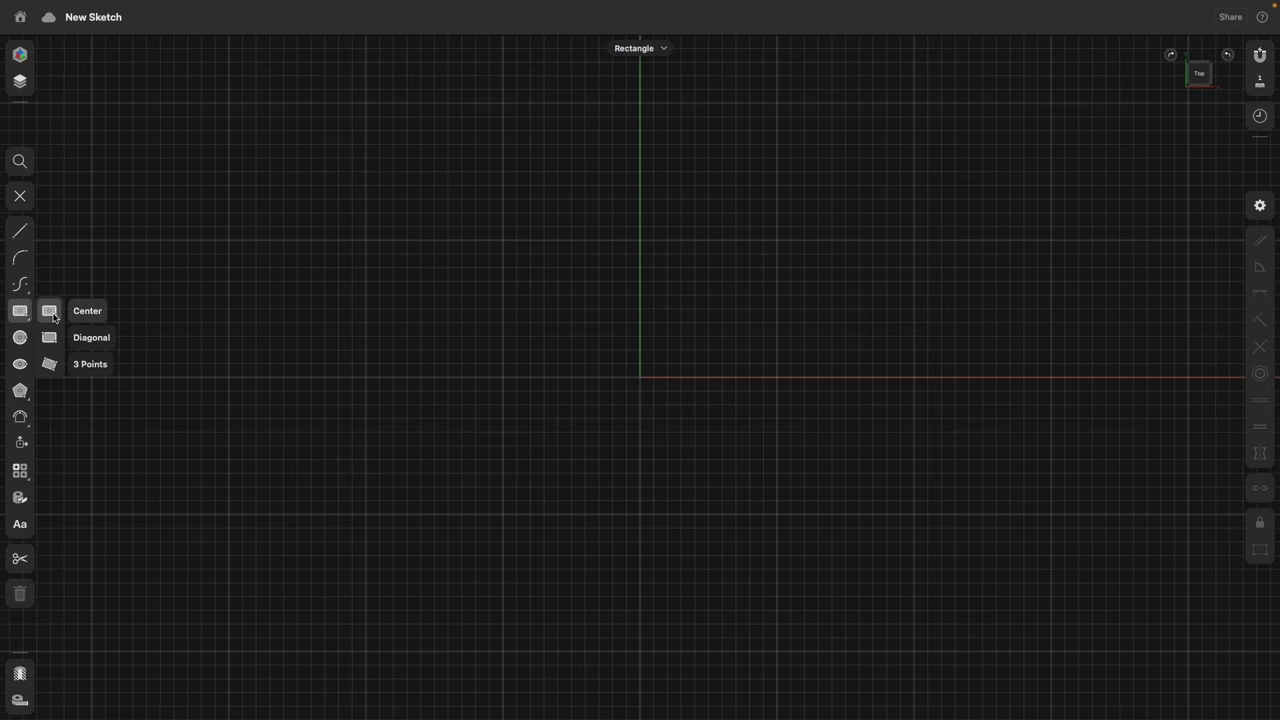
left_click(50, 314)
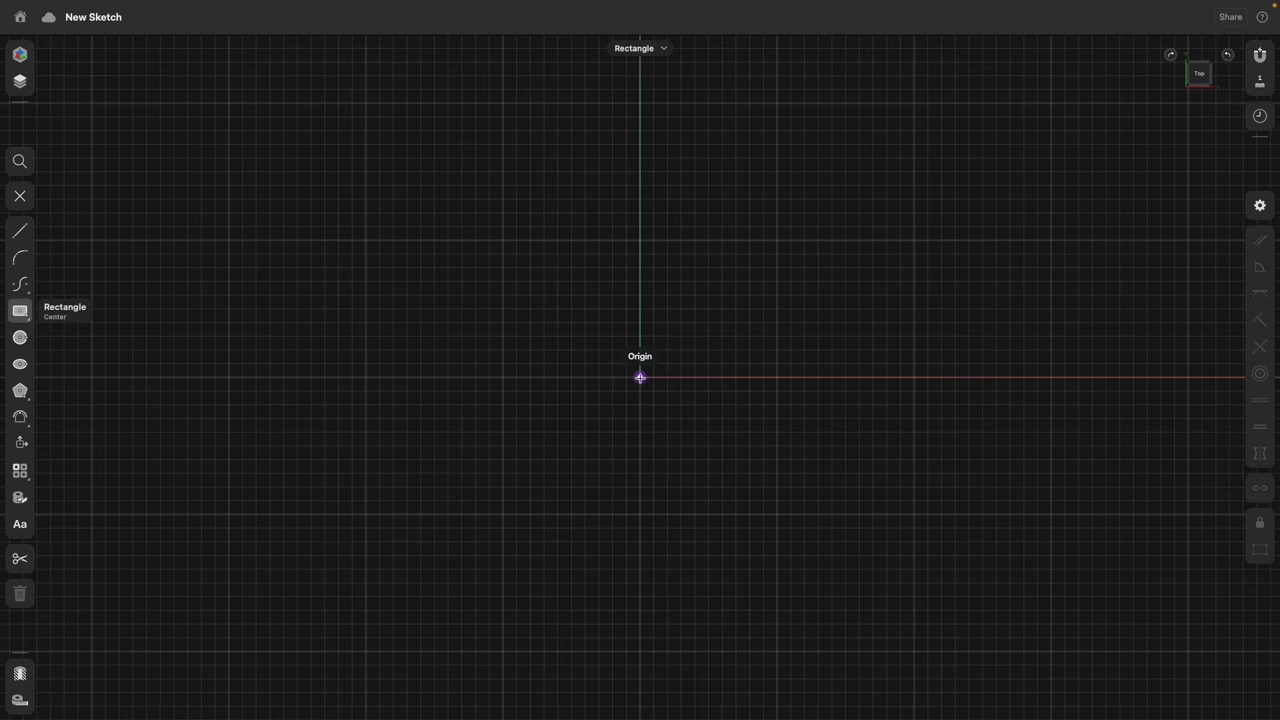
left_click(640, 377)
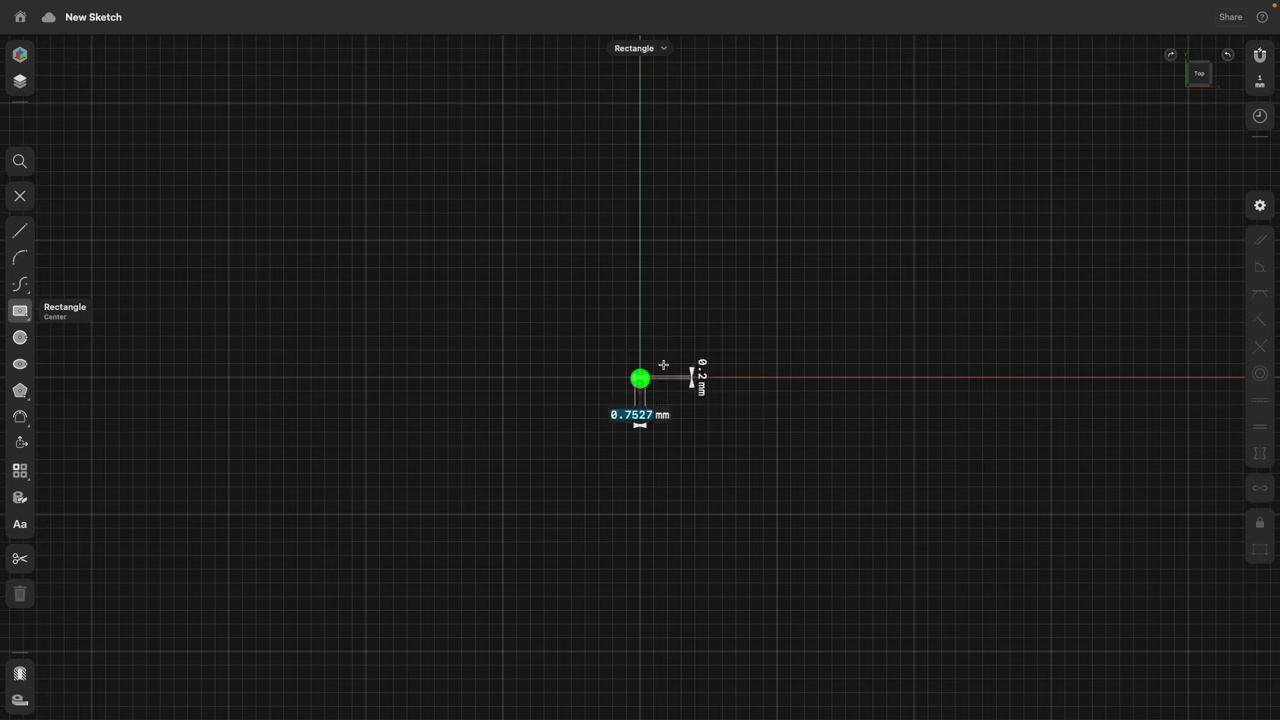
left_click(780, 240)
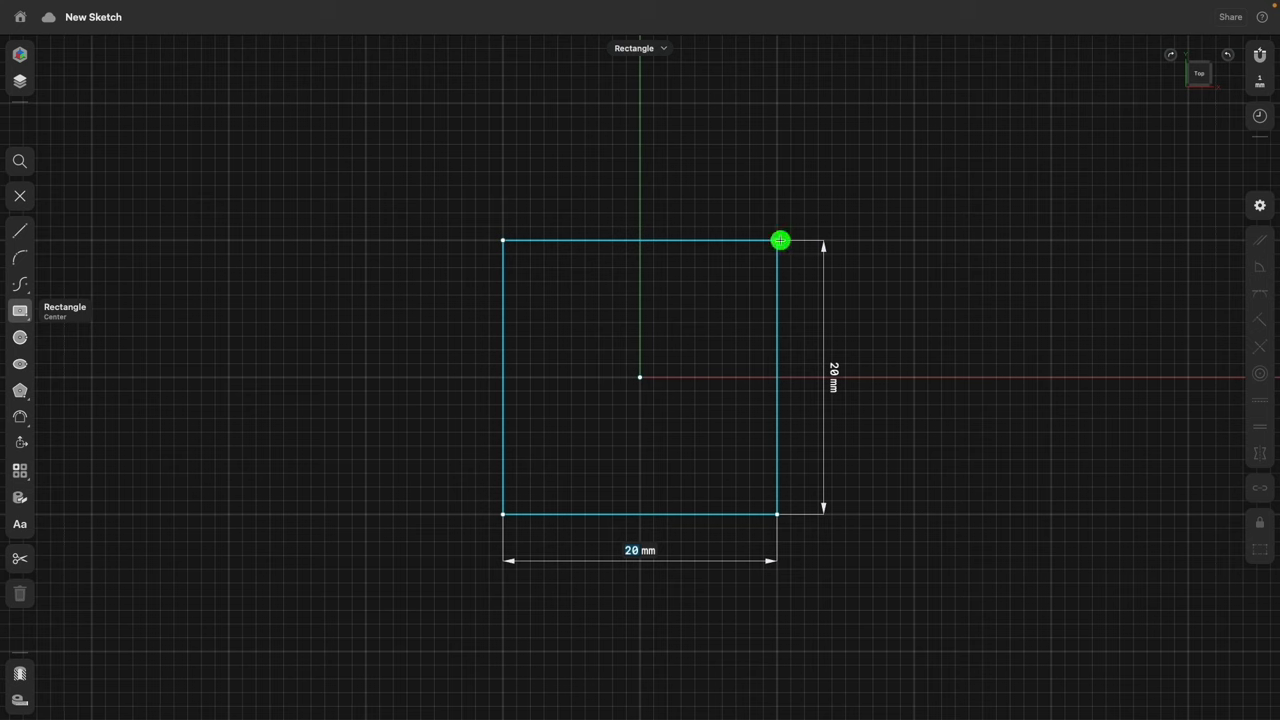
left_click(777, 243)
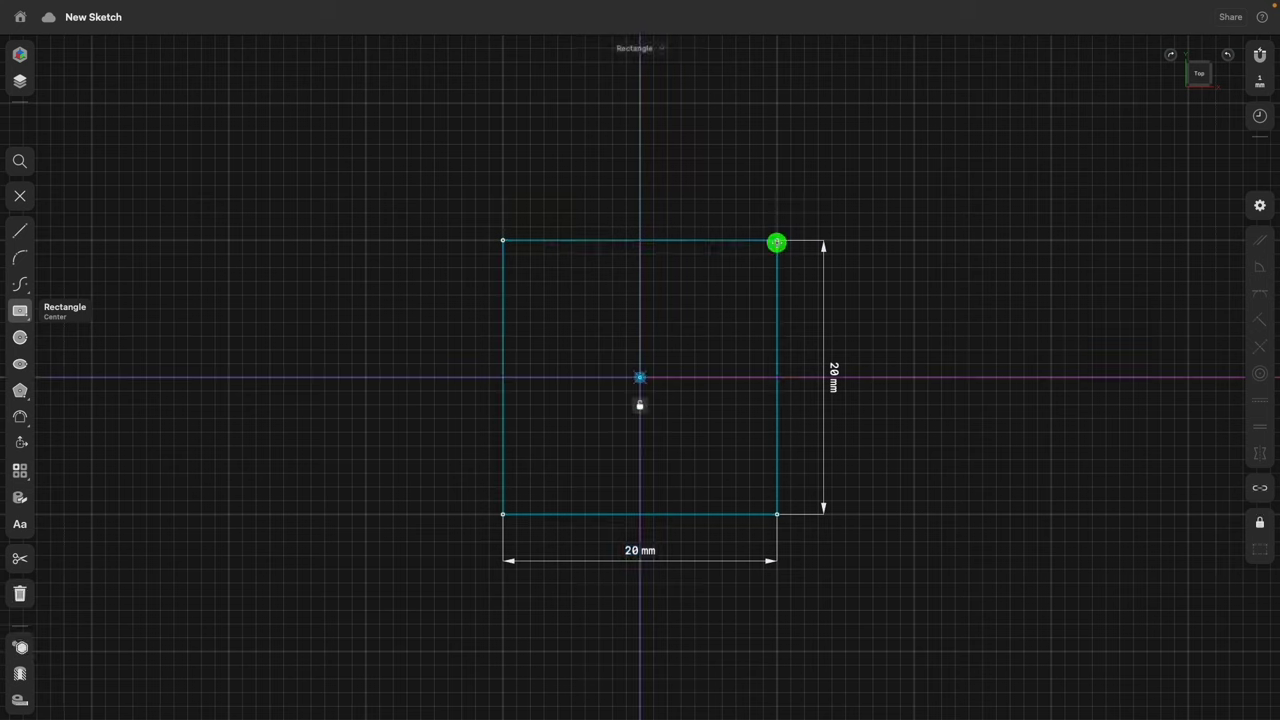
left_click(22, 198)
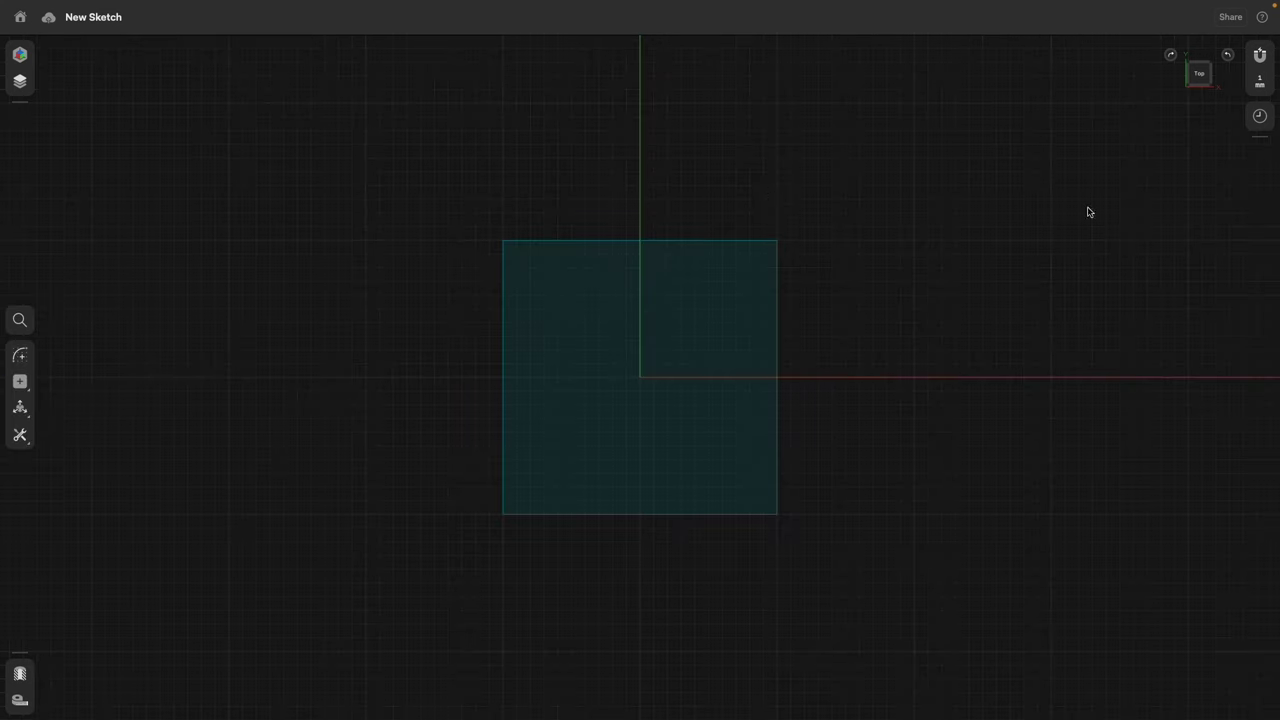
From the Front view, draw a 20 × 20 mm center rectangle at the origin.
right_click_drag(946, 489, 760, 386)
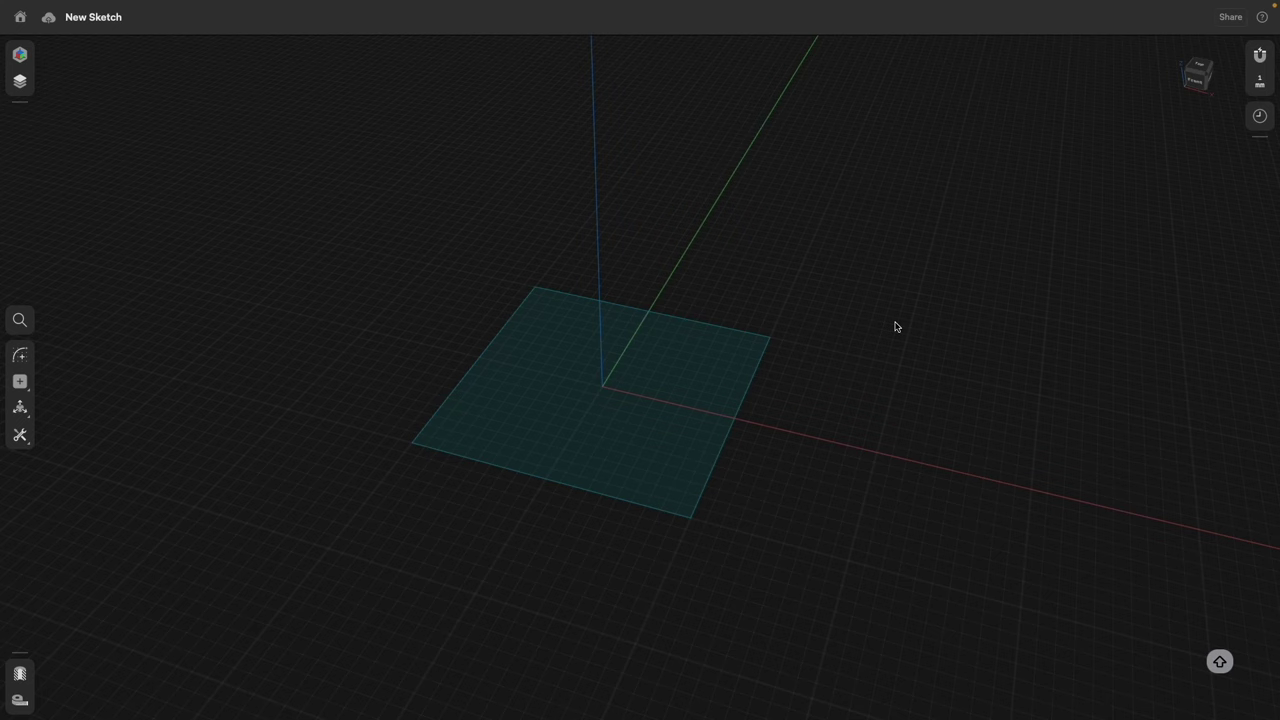
left_click(1200, 86)
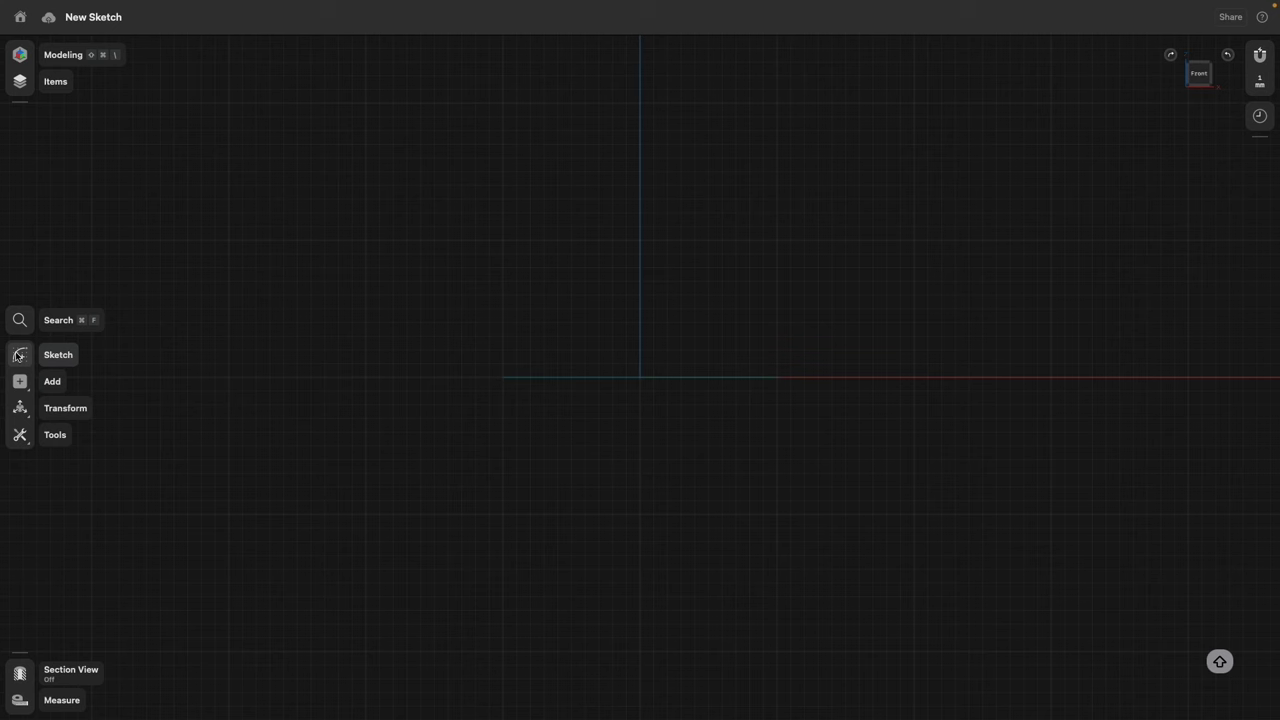
left_click(18, 355)
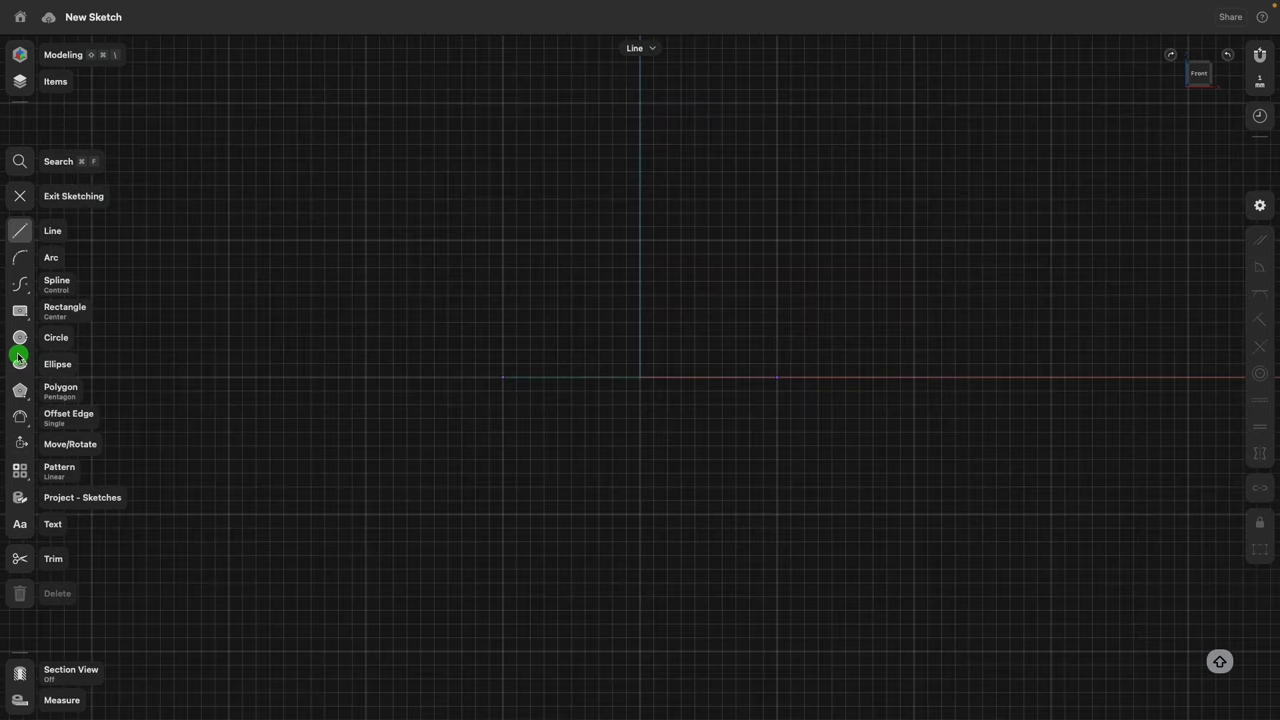
left_click(20, 312)
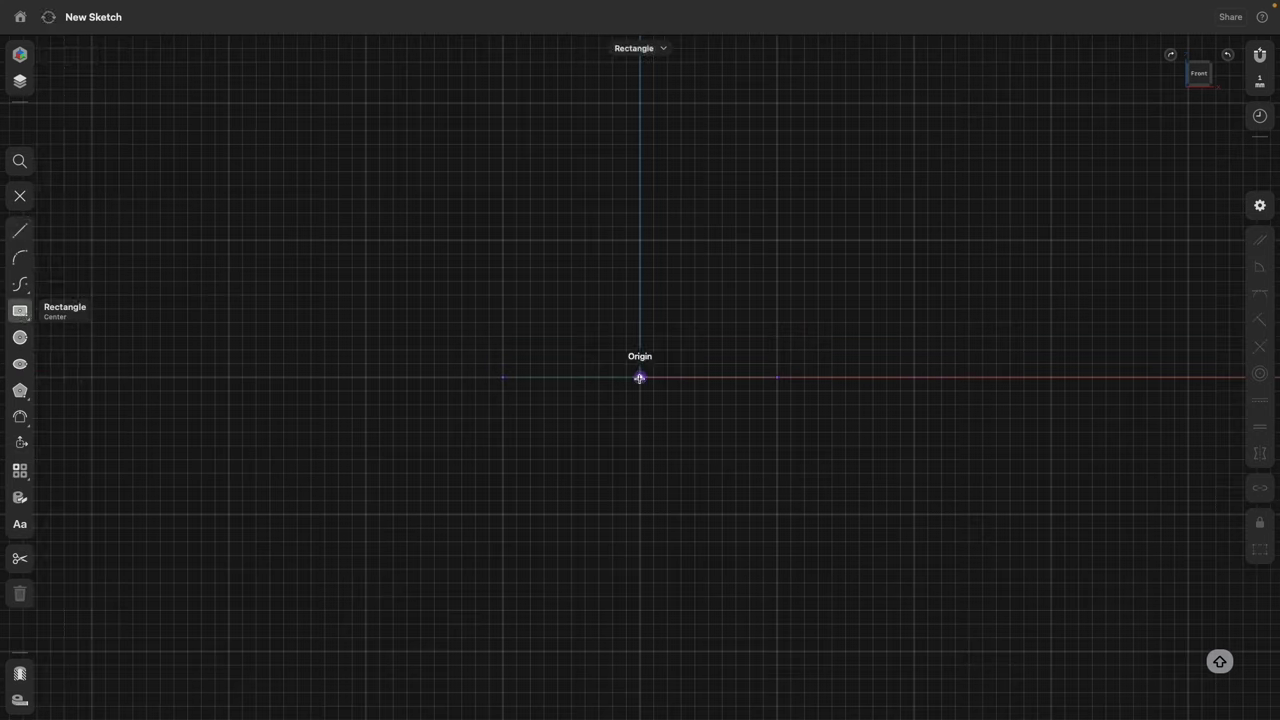
left_click(639, 379)
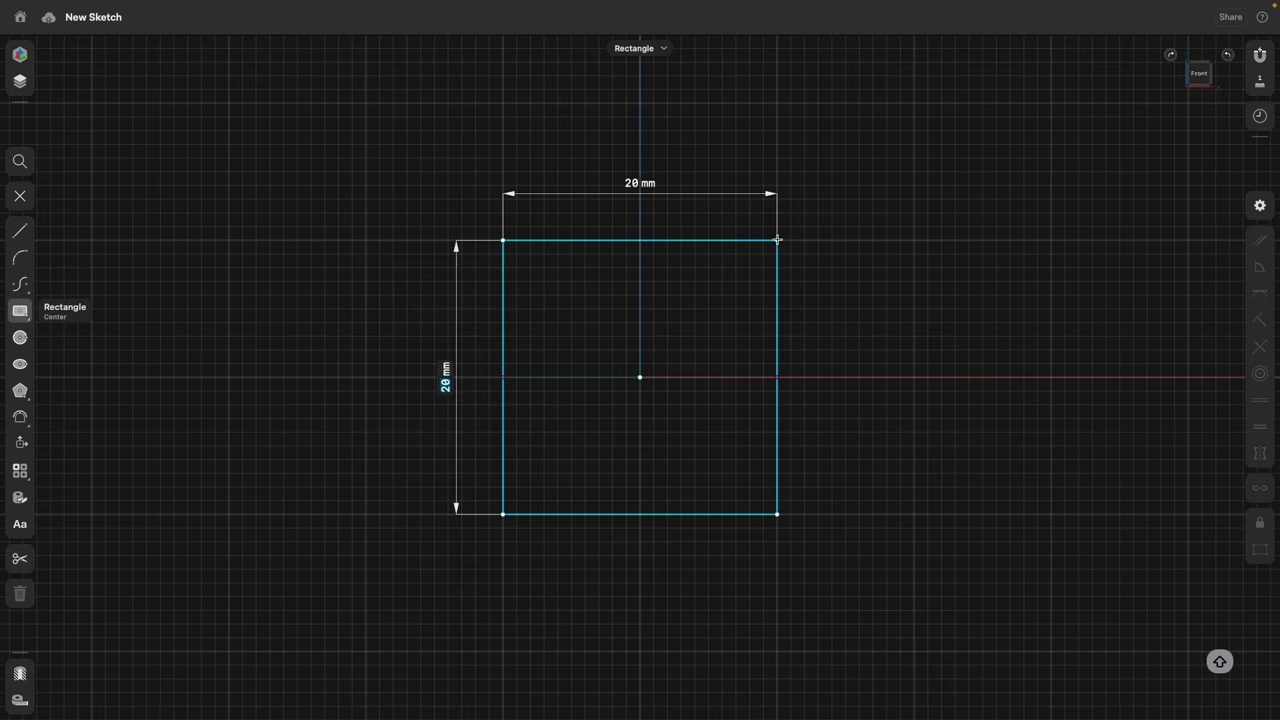
left_click(777, 240)
left_click(40, 199)
right_click_drag(928, 400, 886, 455)
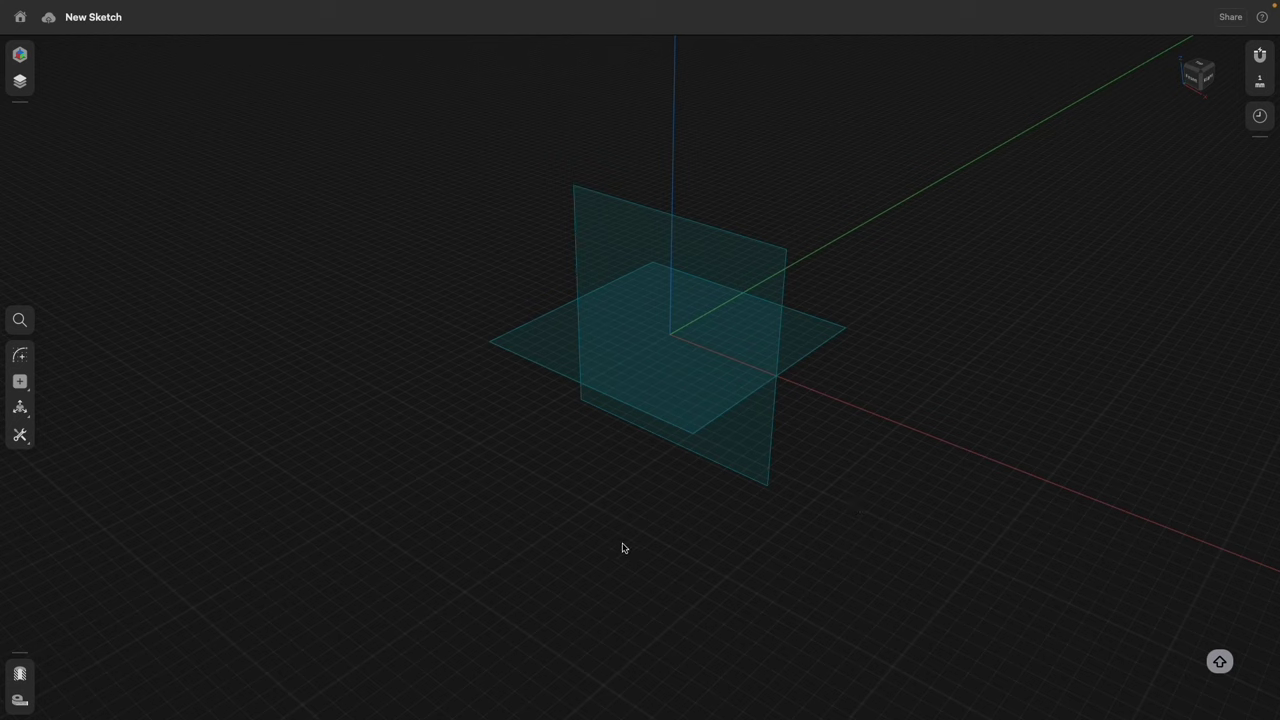
left_click(19, 381)
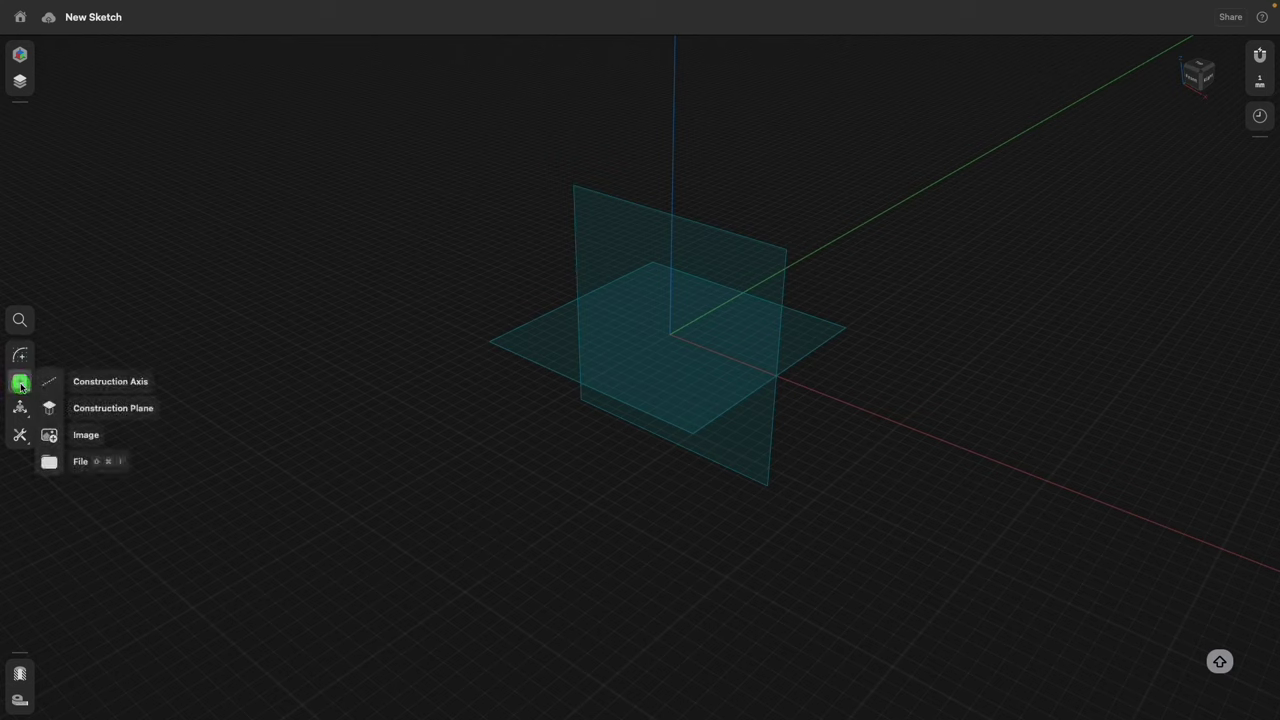
Try an offset plane from the upright square, then discard it.
left_click(49, 408)
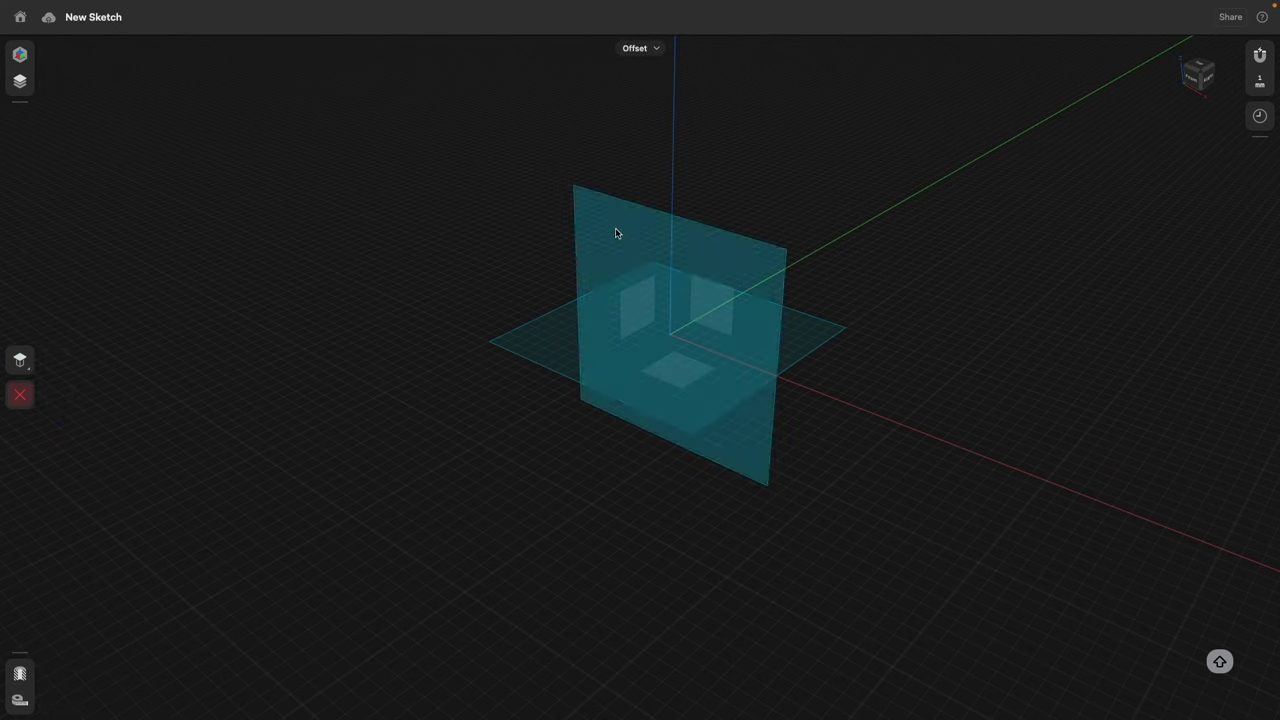
left_click(618, 230)
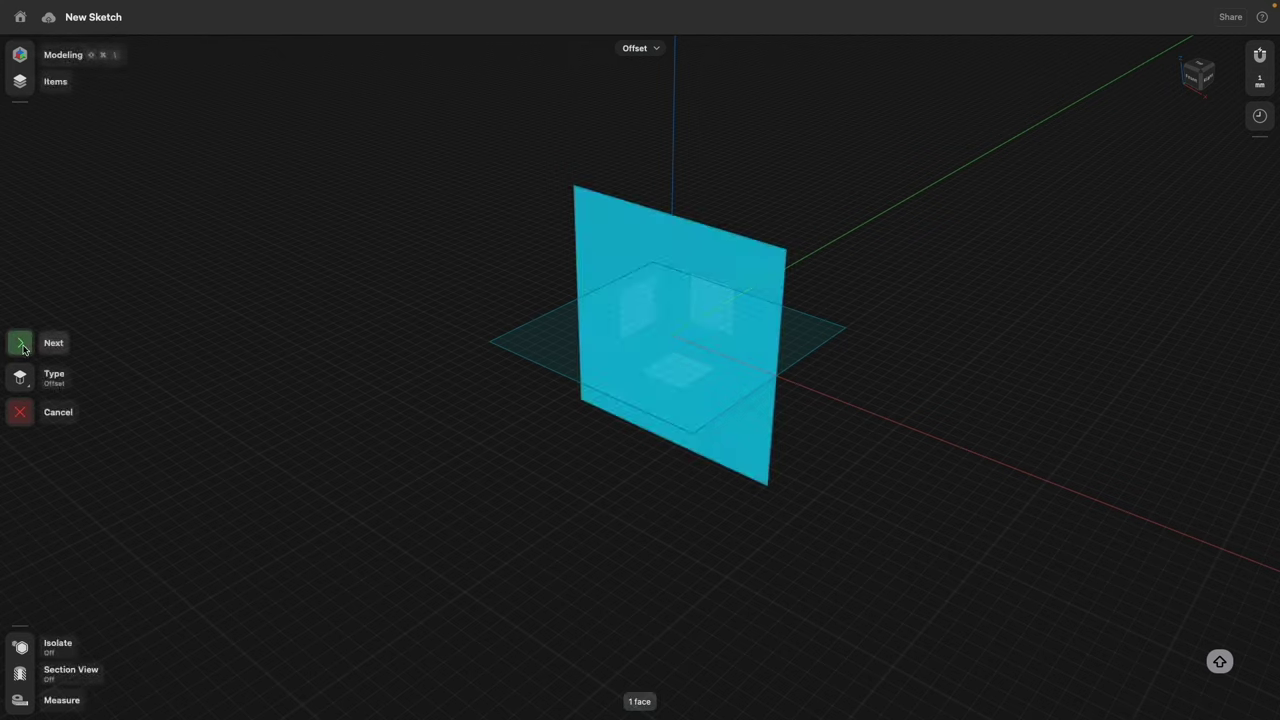
left_click(66, 344)
left_click_drag(680, 337, 516, 421)
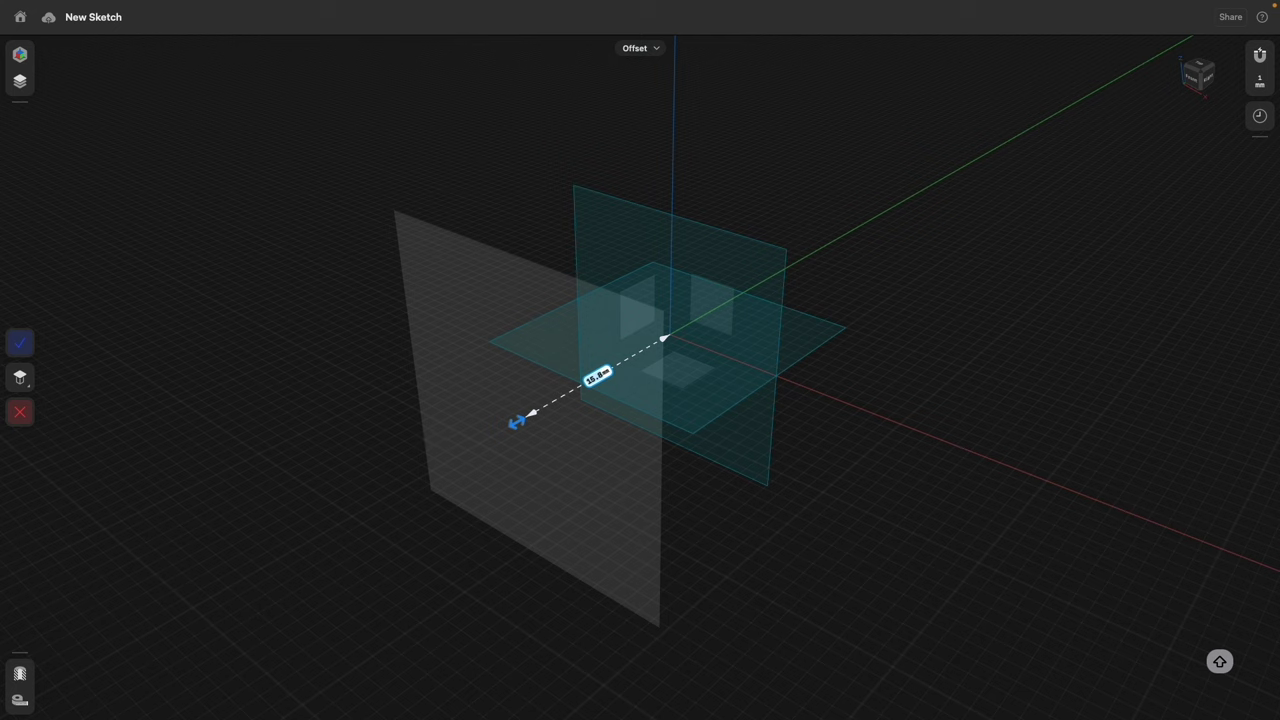
left_click(26, 413)
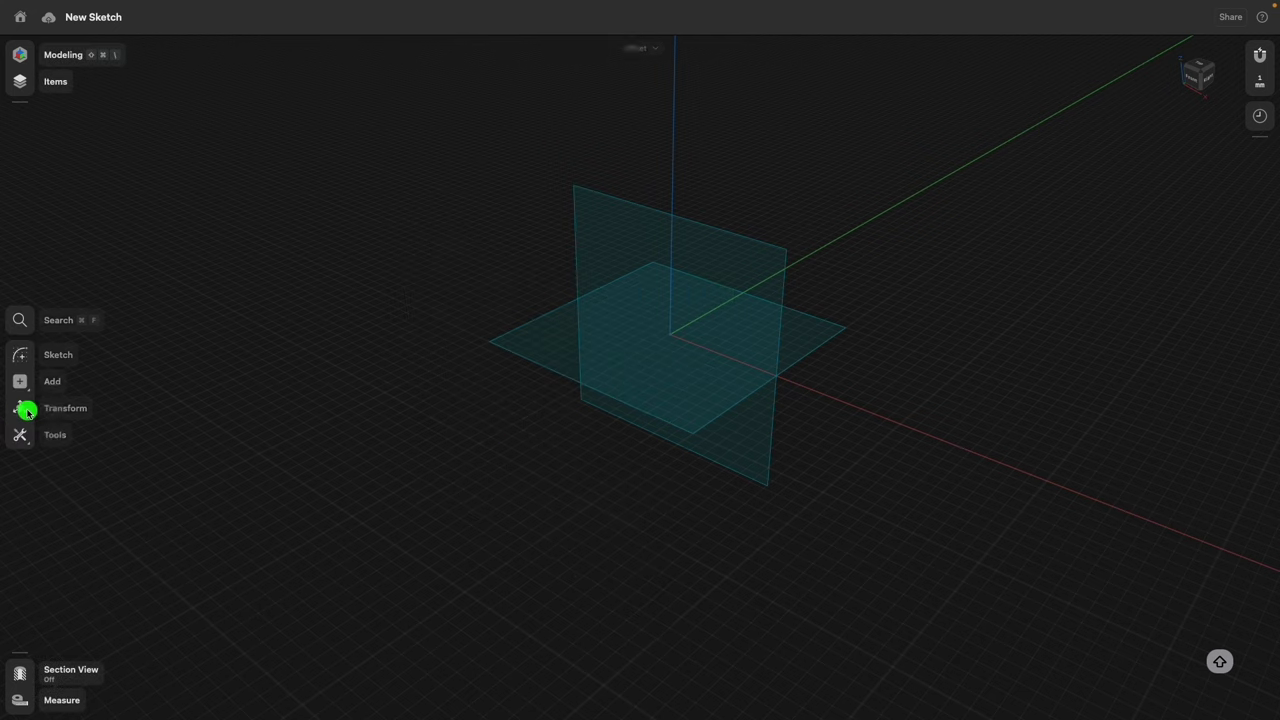
Create a construction plane offset exactly 15 mm from the vertical plane.
left_click(622, 238)
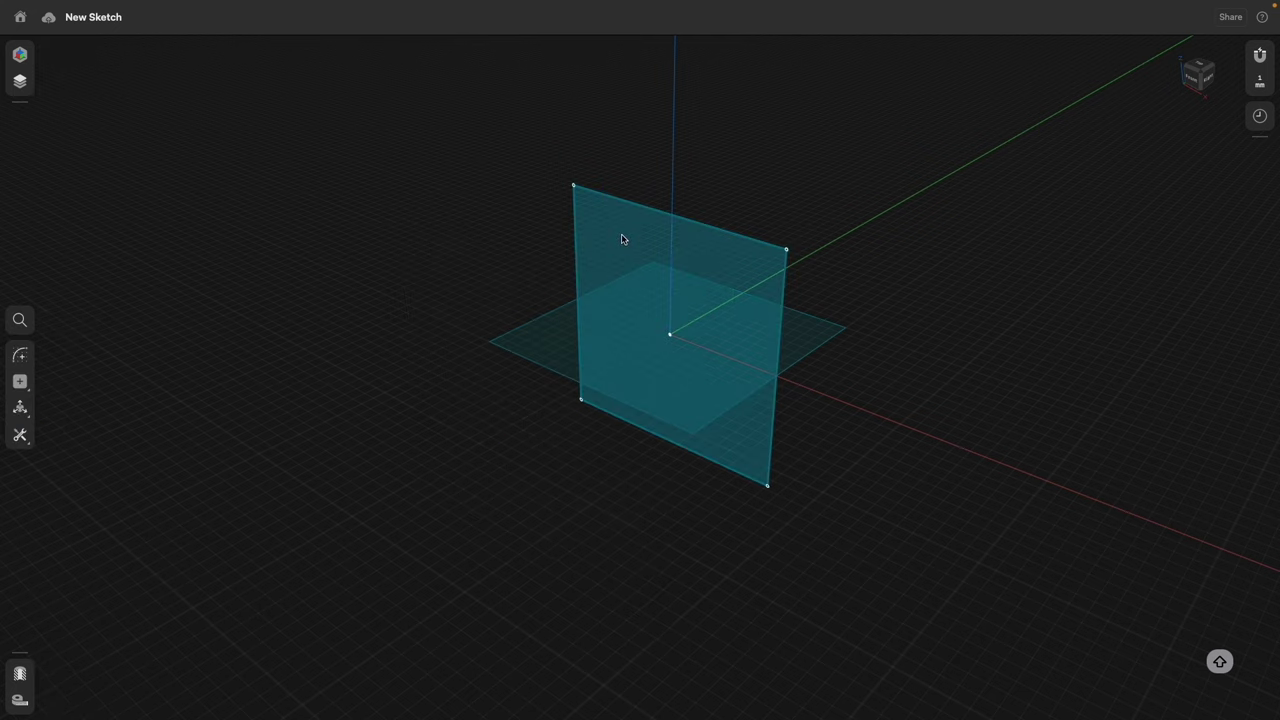
left_click(621, 239)
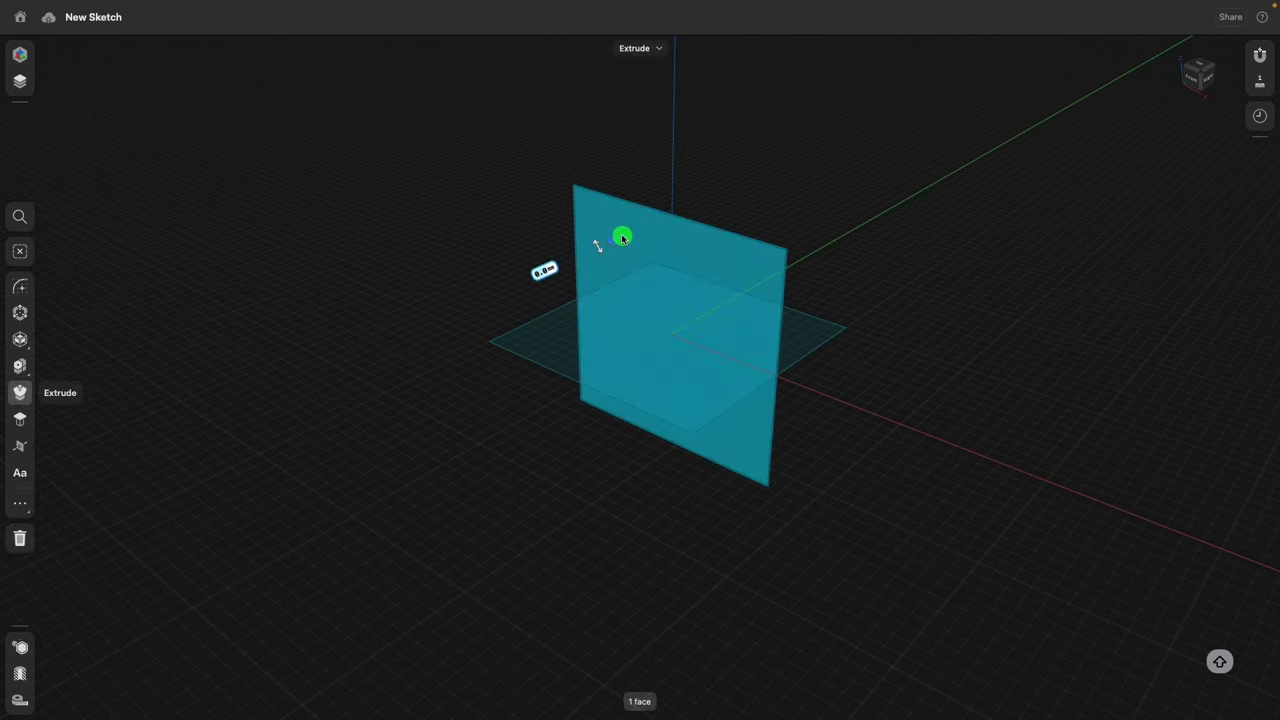
left_click(24, 419)
left_click_drag(670, 338, 520, 412)
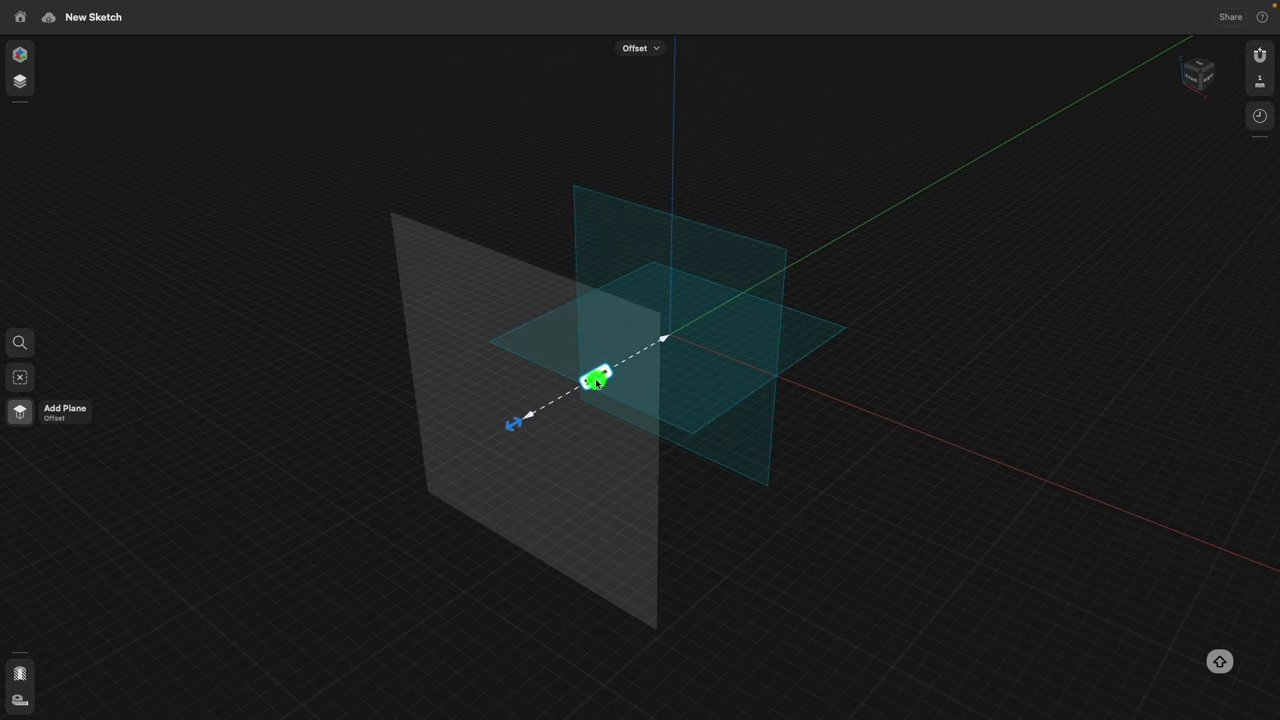
left_click(596, 380)
left_click(549, 397)
left_click(583, 362)
left_click(643, 415)
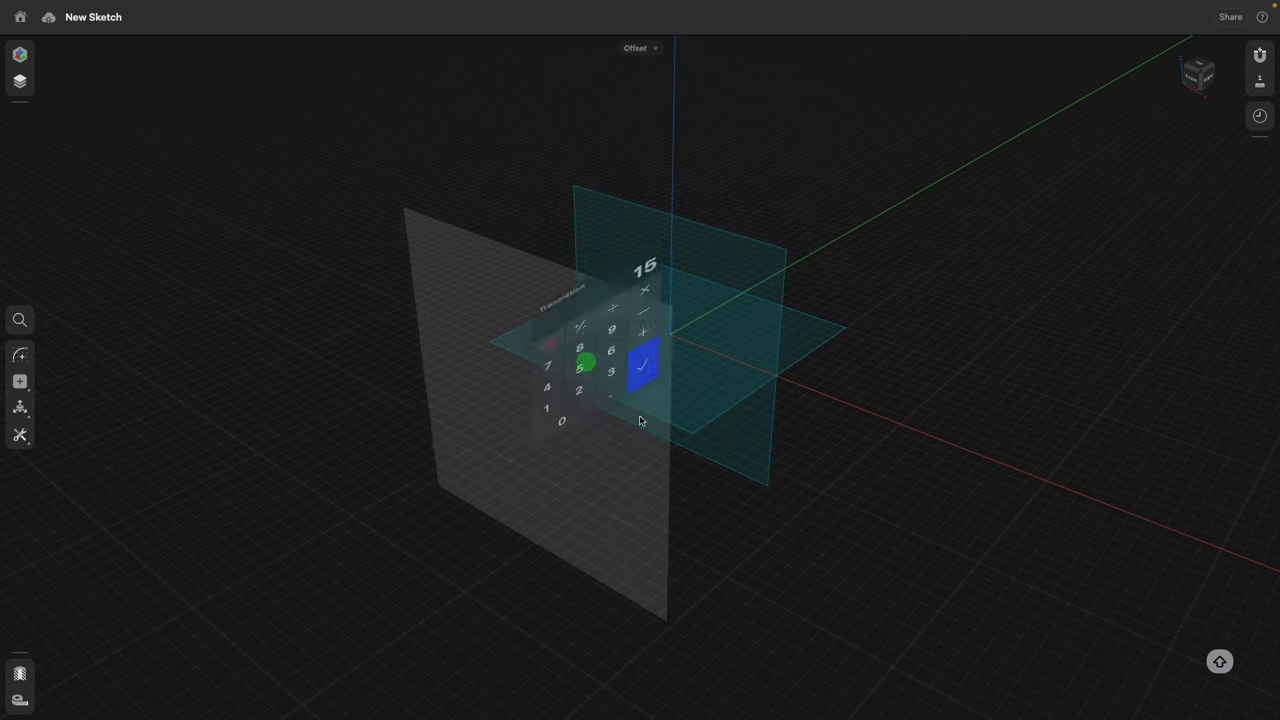
left_click(274, 360)
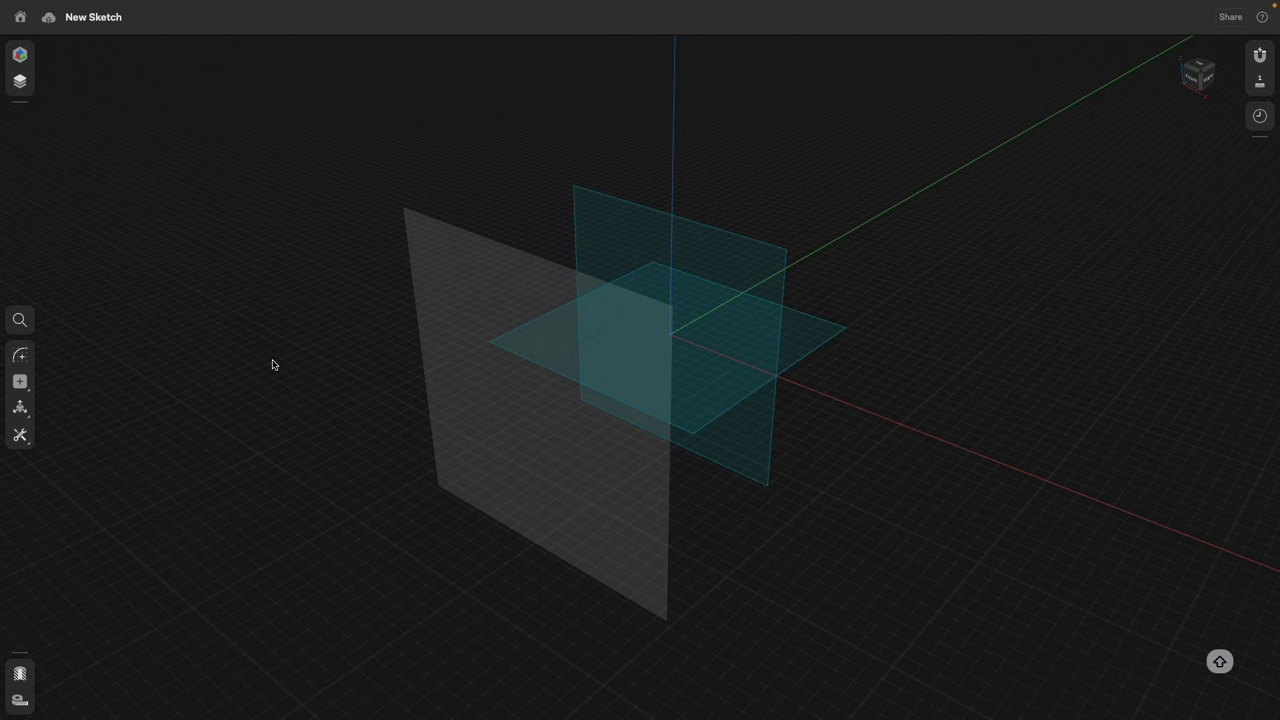
mouse_move(929, 449)
right_mouse_down()
mouse_move(866, 446)
mouse_move(898, 428)
mouse_move(877, 446)
mouse_move(900, 446)
mouse_move(886, 455)
right_mouse_up()
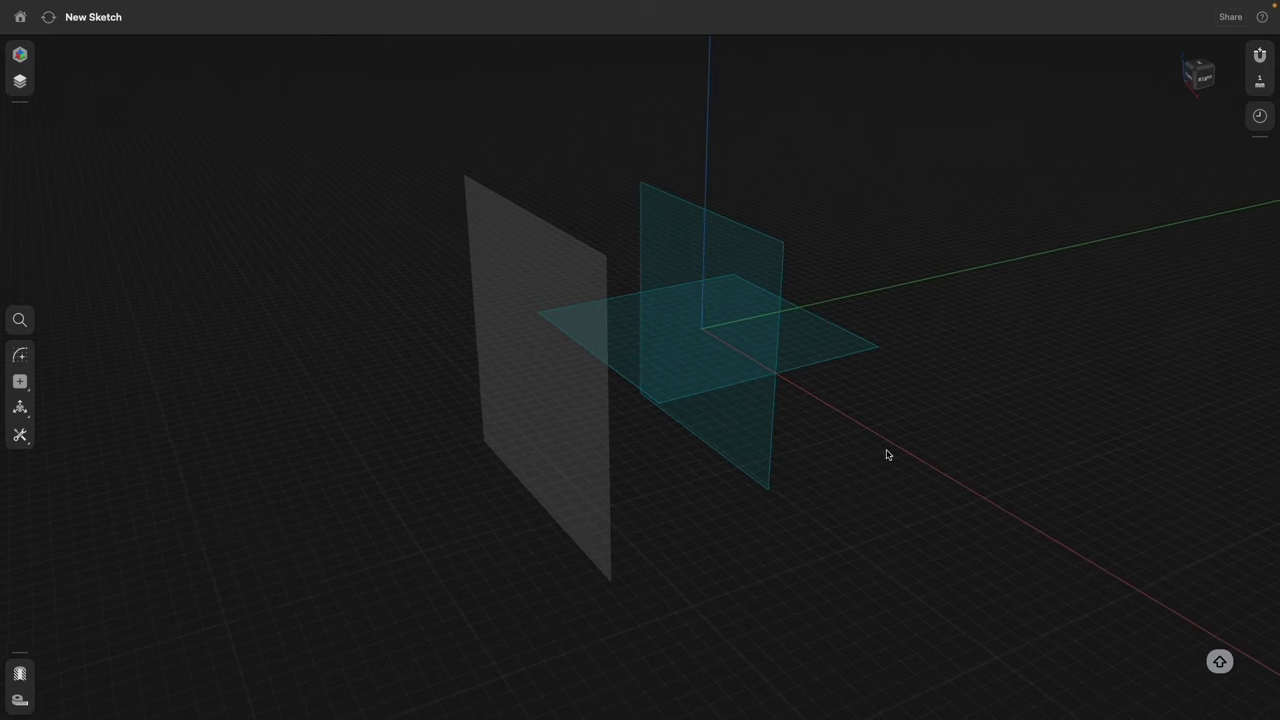
On the offset plane, draw a 20 mm diameter circle centred on the sketch origin.
left_click(554, 443)
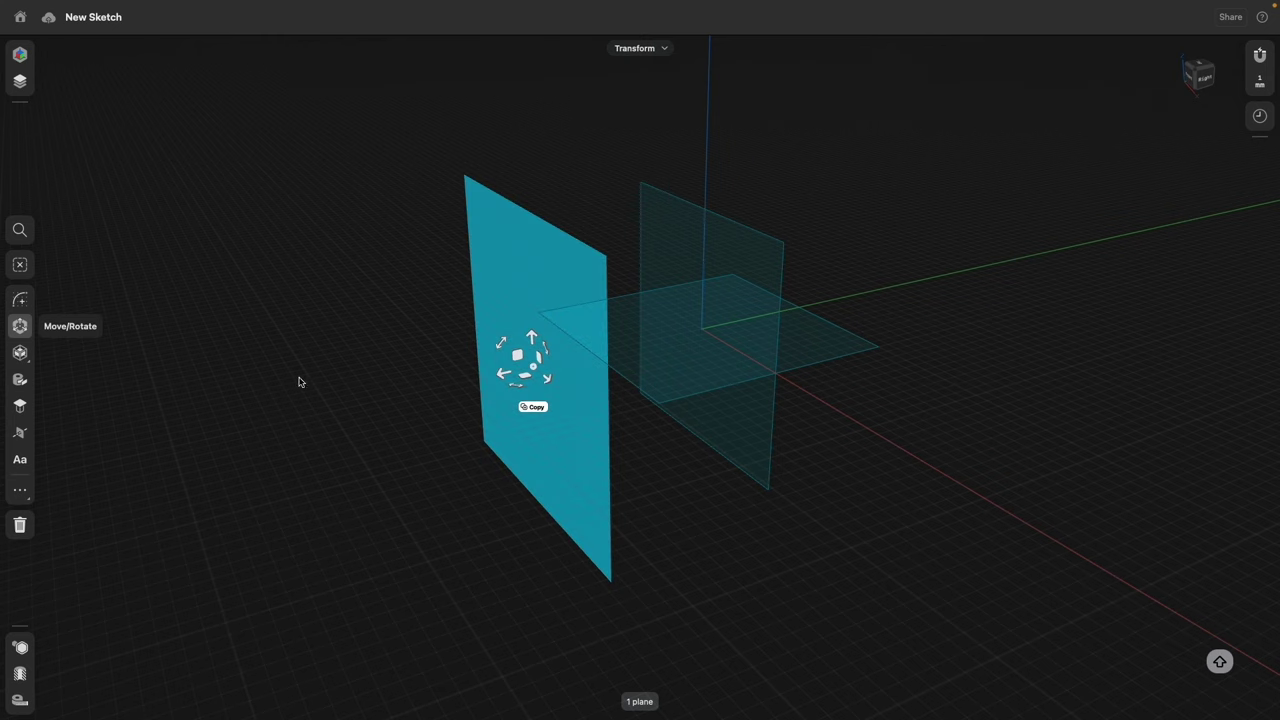
left_click(20, 301)
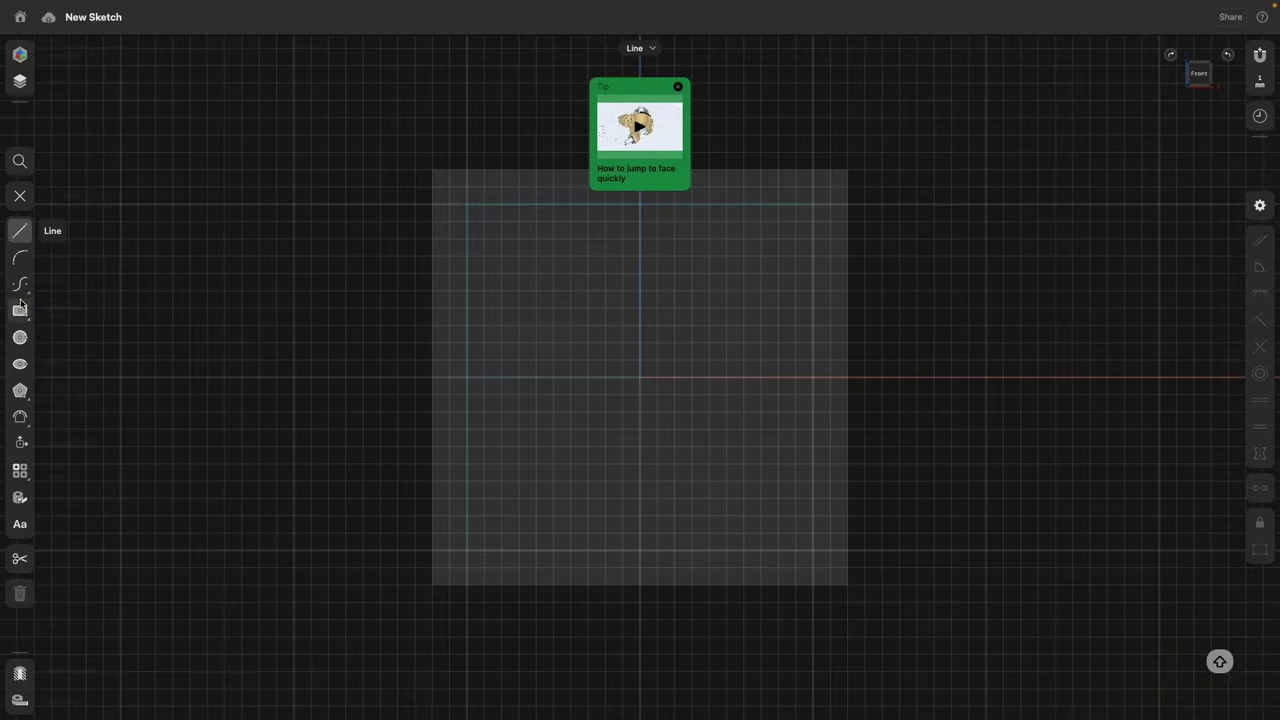
left_click(20, 337)
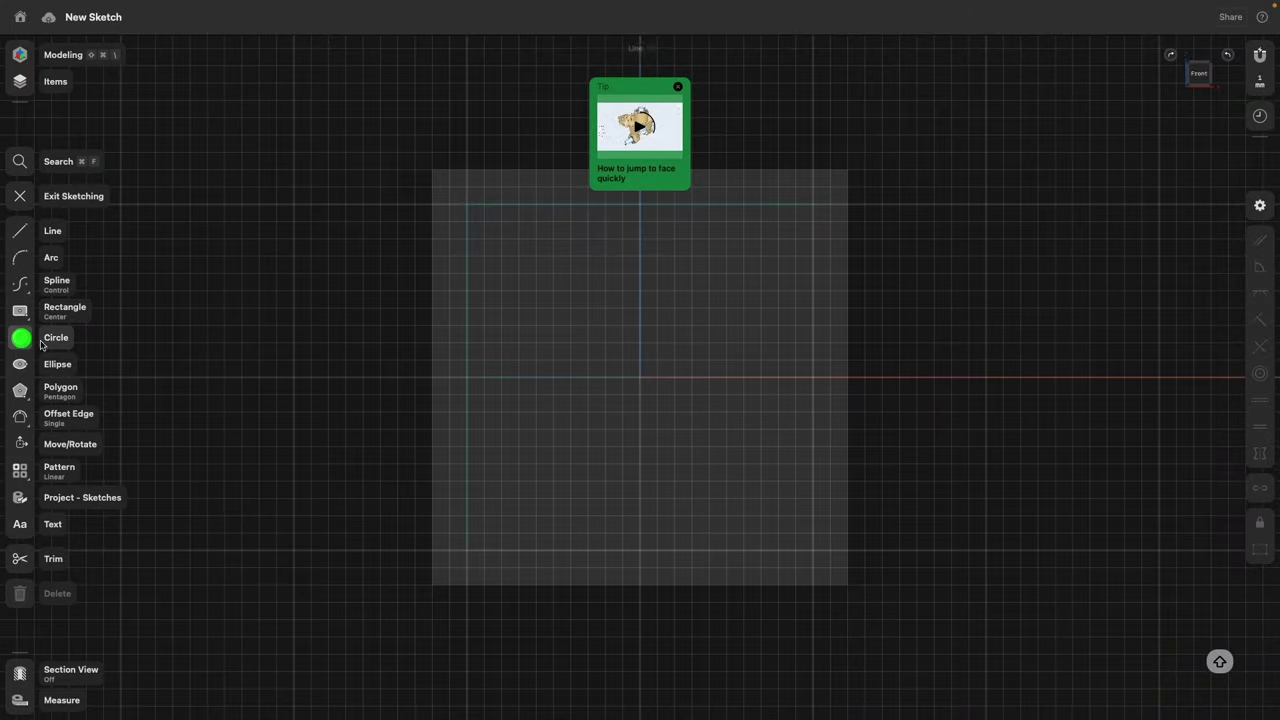
left_click(640, 377)
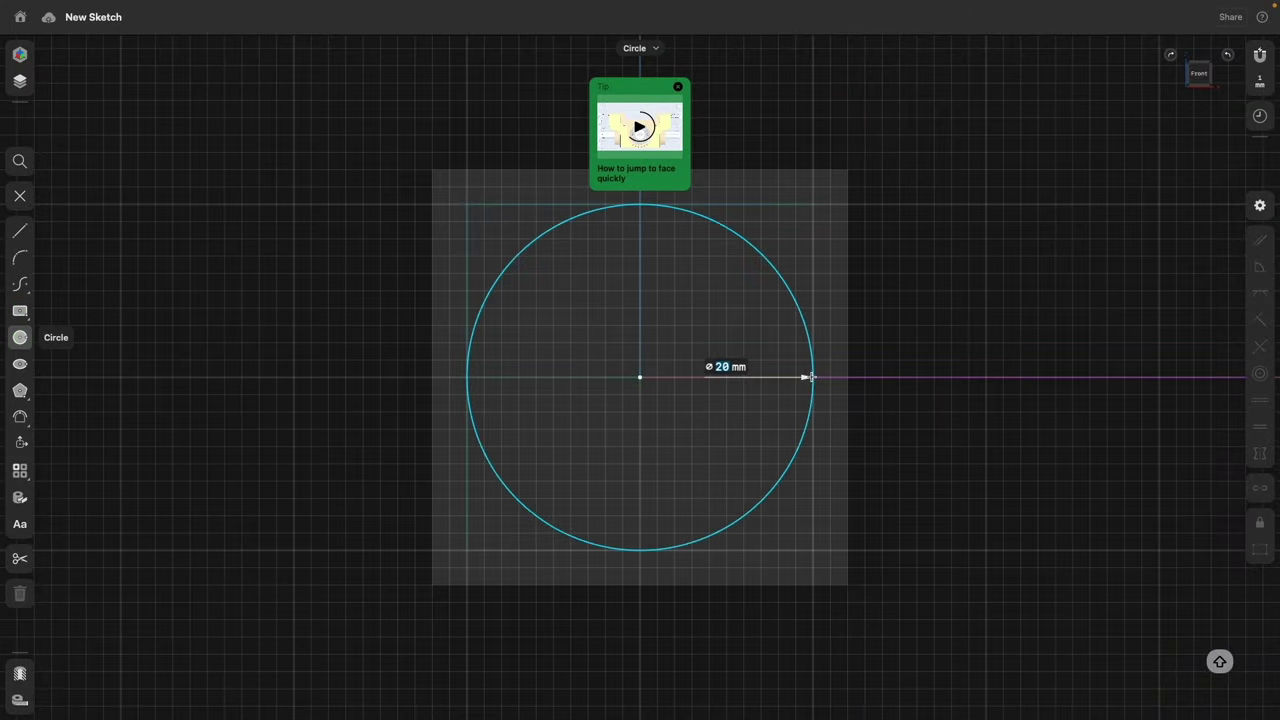
left_click(812, 377)
left_click(24, 195)
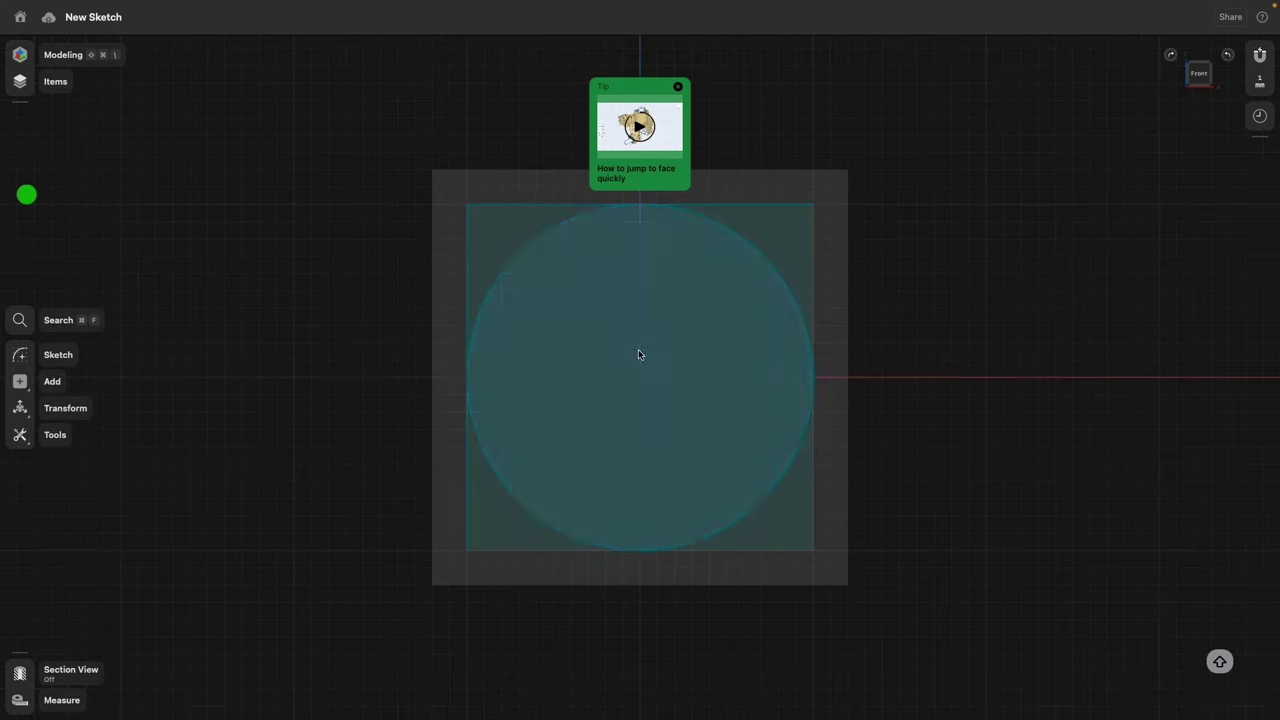
right_click_drag(914, 257, 882, 382)
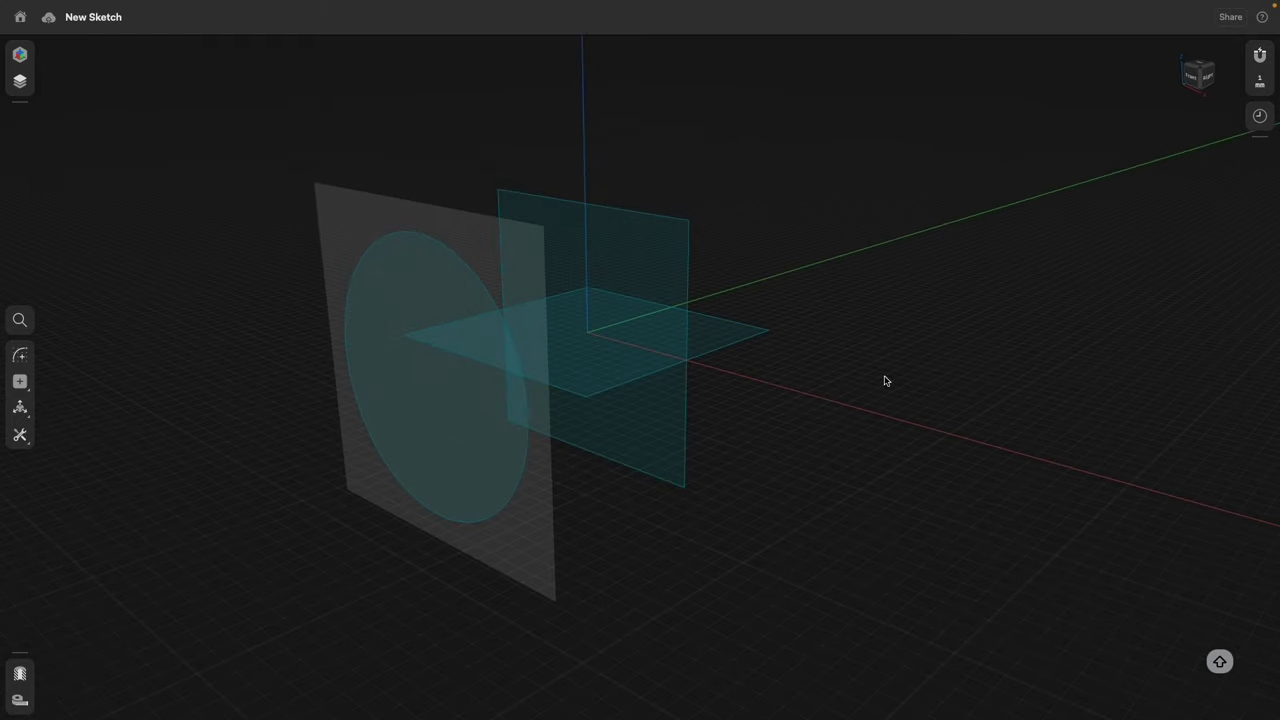
Hide Plane 01 using its eye icon in the Items panel.
left_click(21, 84)
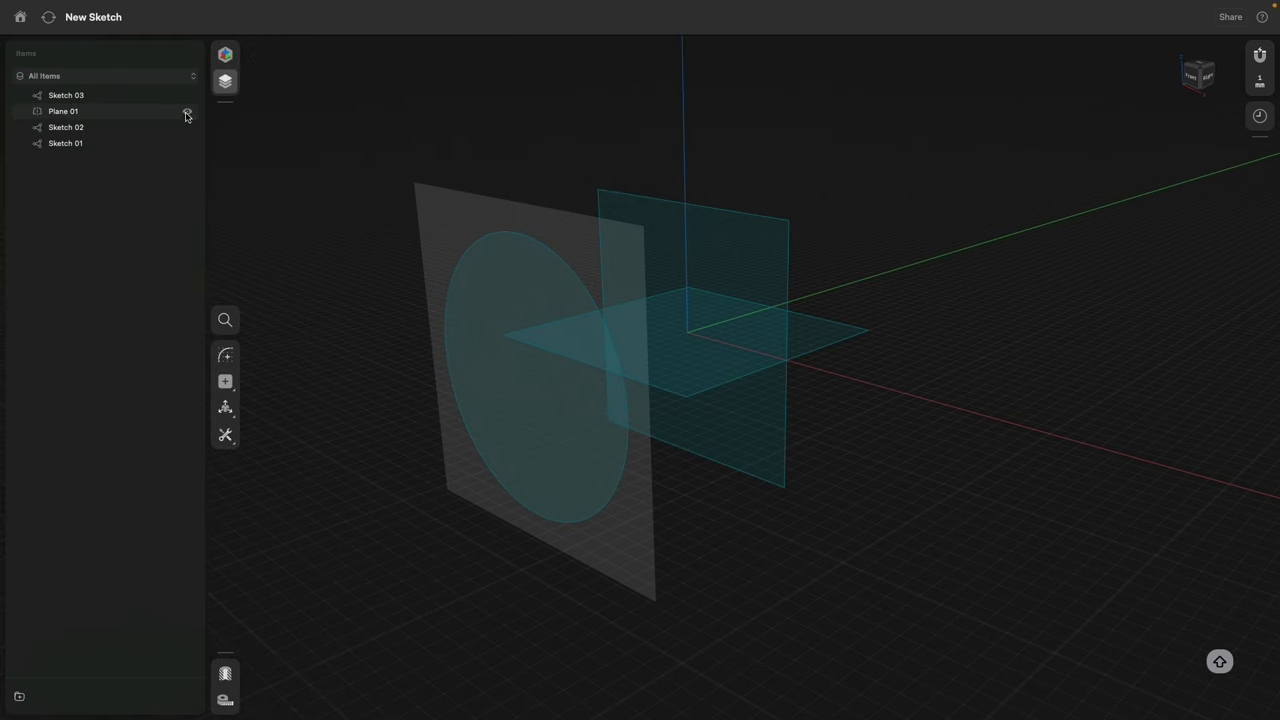
left_click(187, 111)
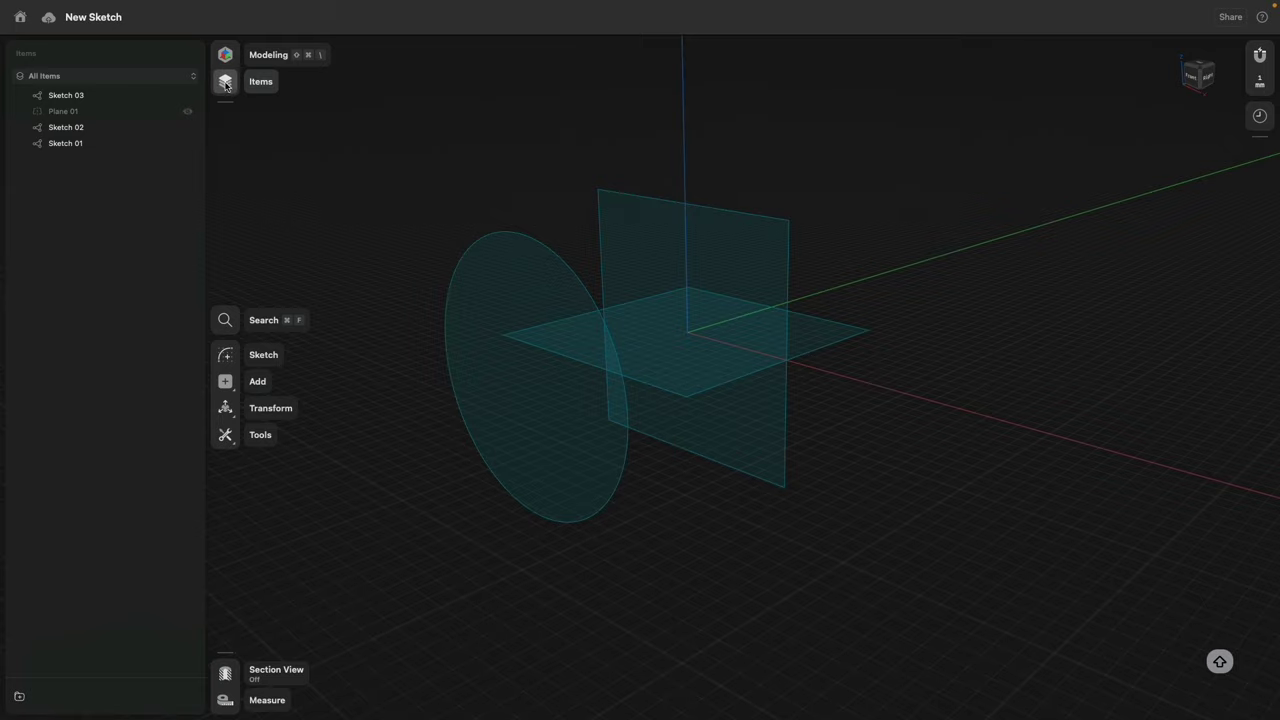
left_click(225, 84)
right_click_drag(794, 240, 773, 247)
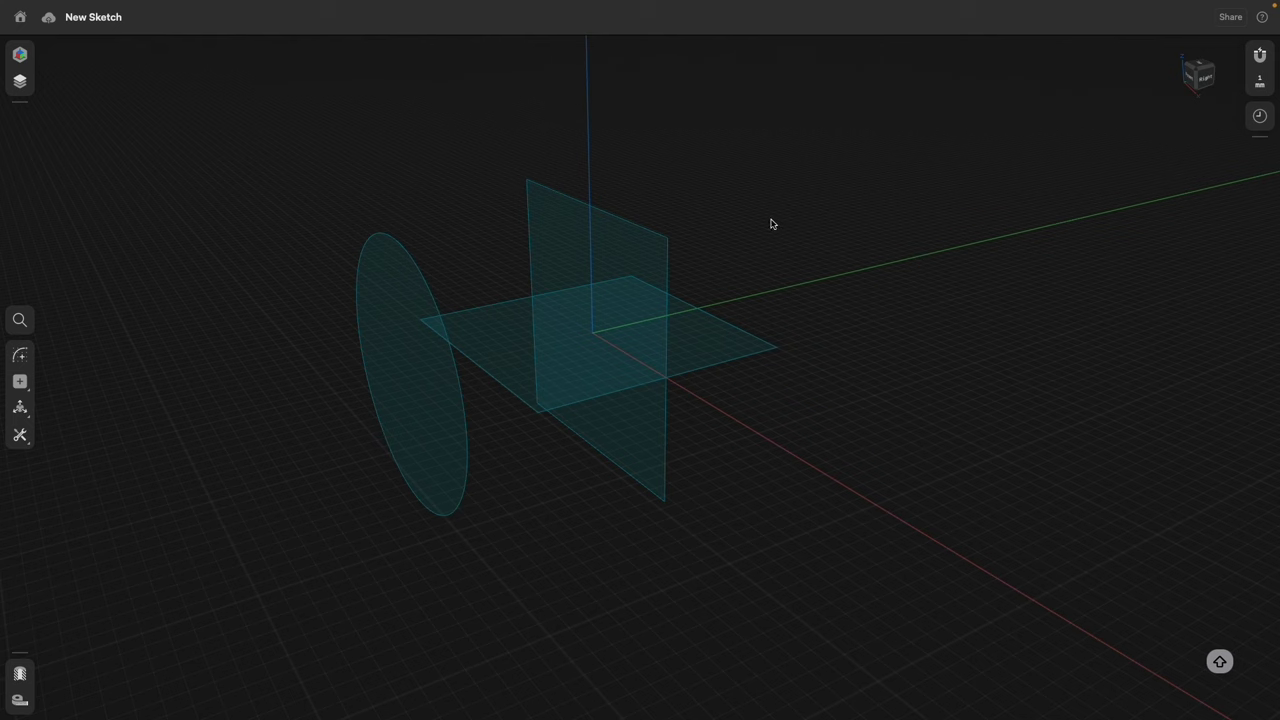
Extrude the horizontal 20 mm square upward into a box and chamfer its top-left edge.
left_click(696, 346)
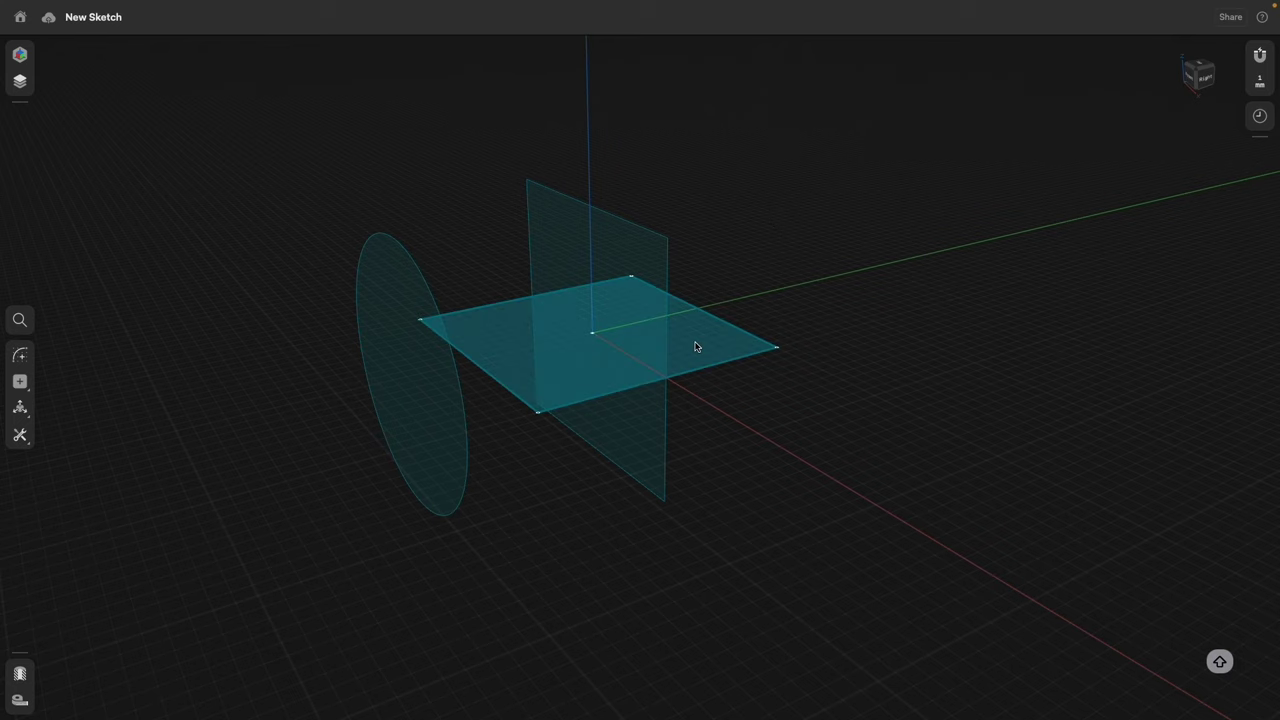
left_click(694, 346)
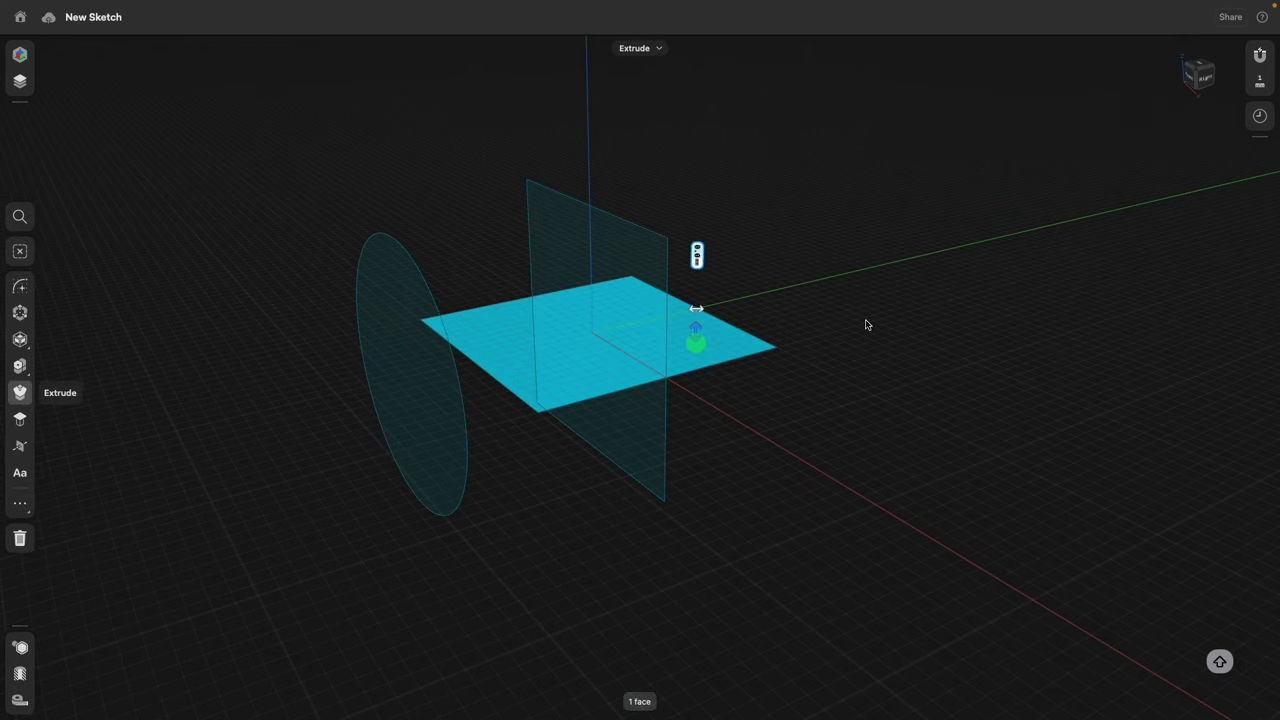
middle_click_drag(866, 326, 828, 432)
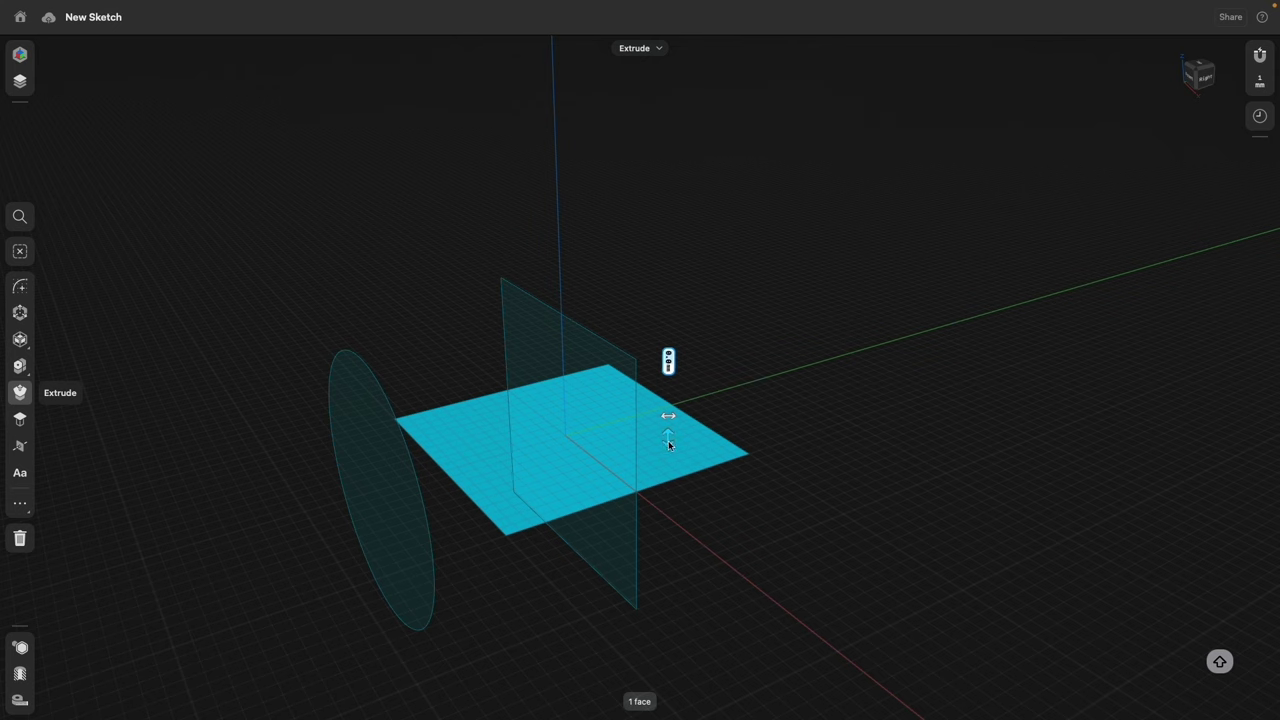
left_click_drag(668, 440, 666, 228)
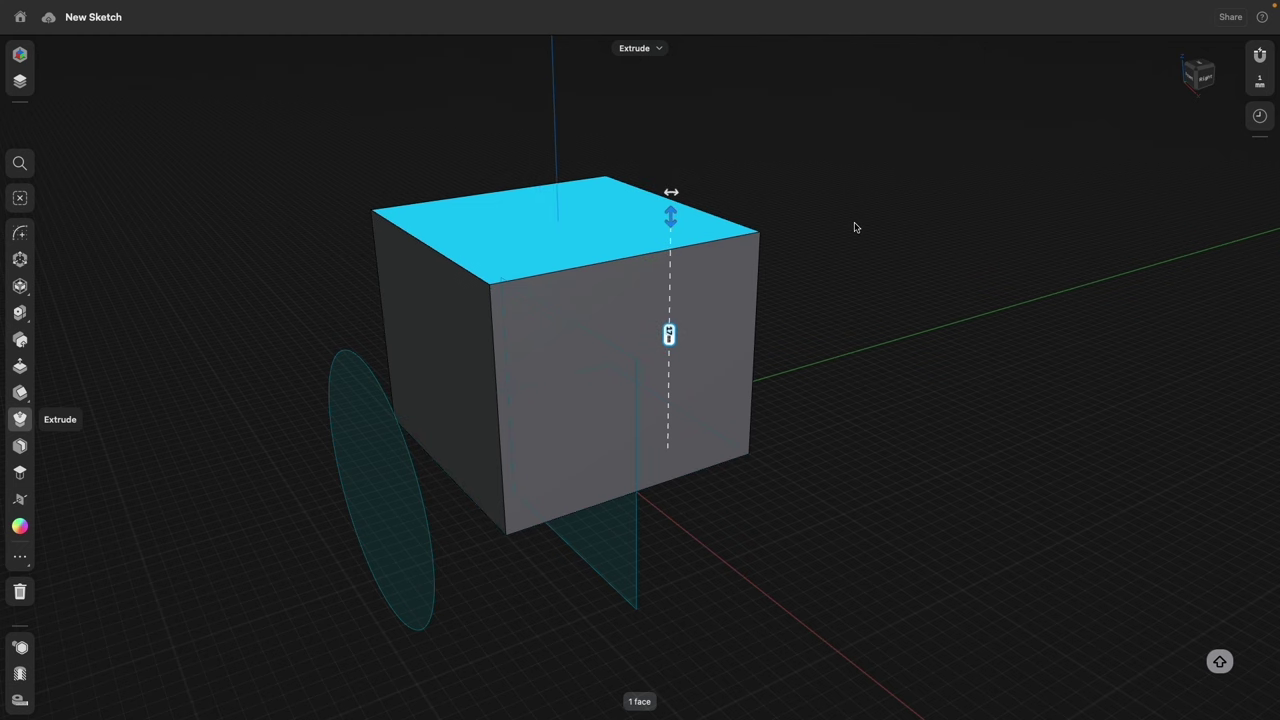
left_click_drag(458, 264, 521, 321)
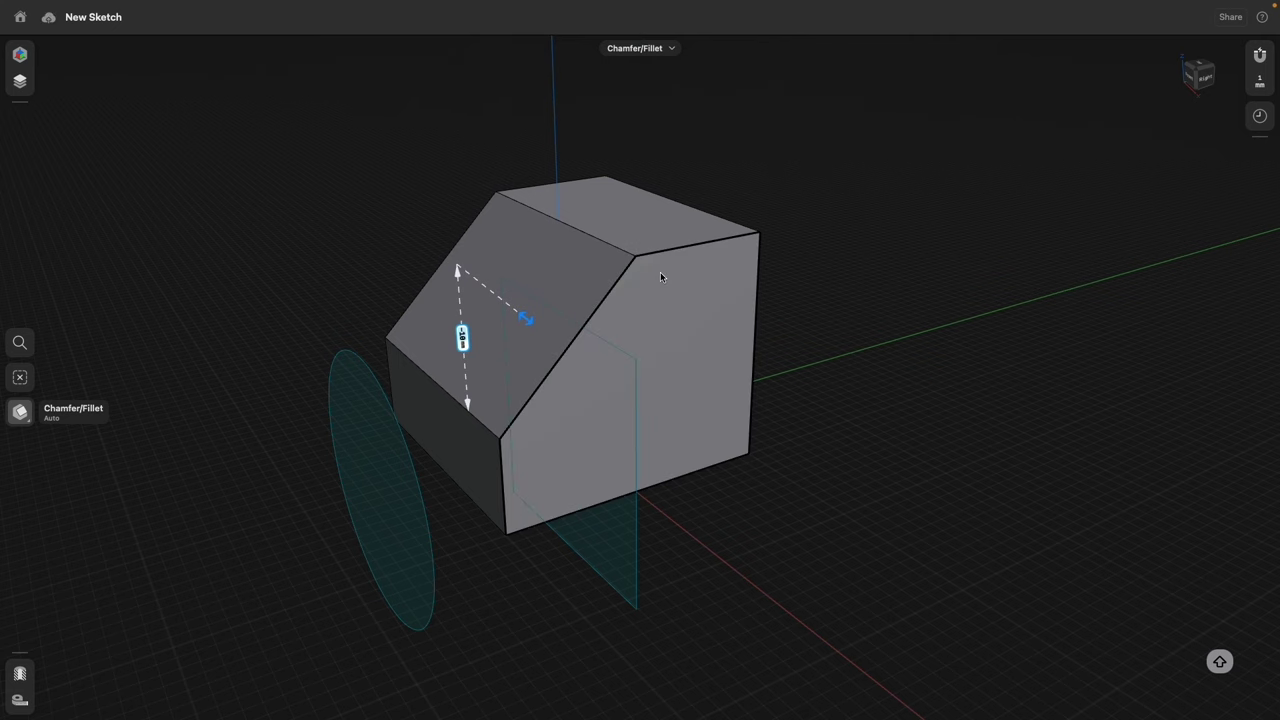
left_click(531, 266)
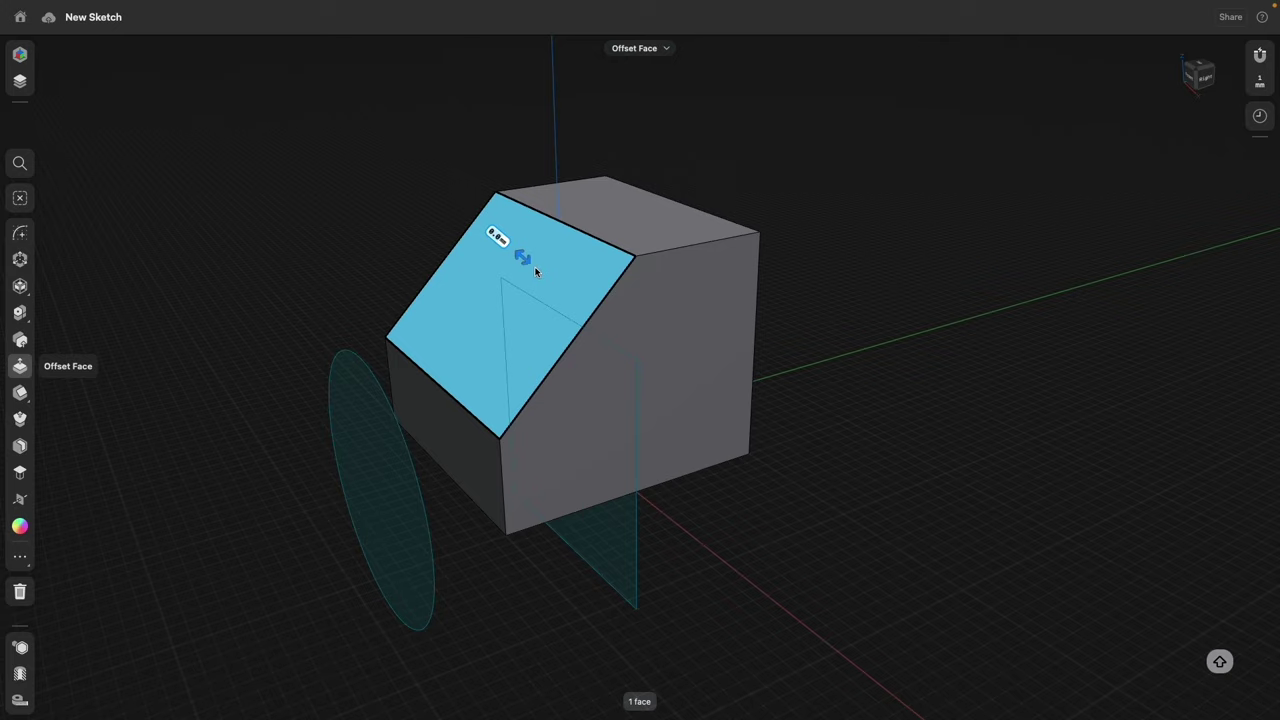
Draw an 11.9391 mm diameter circle at the centre of the chamfer face.
left_click(20, 232)
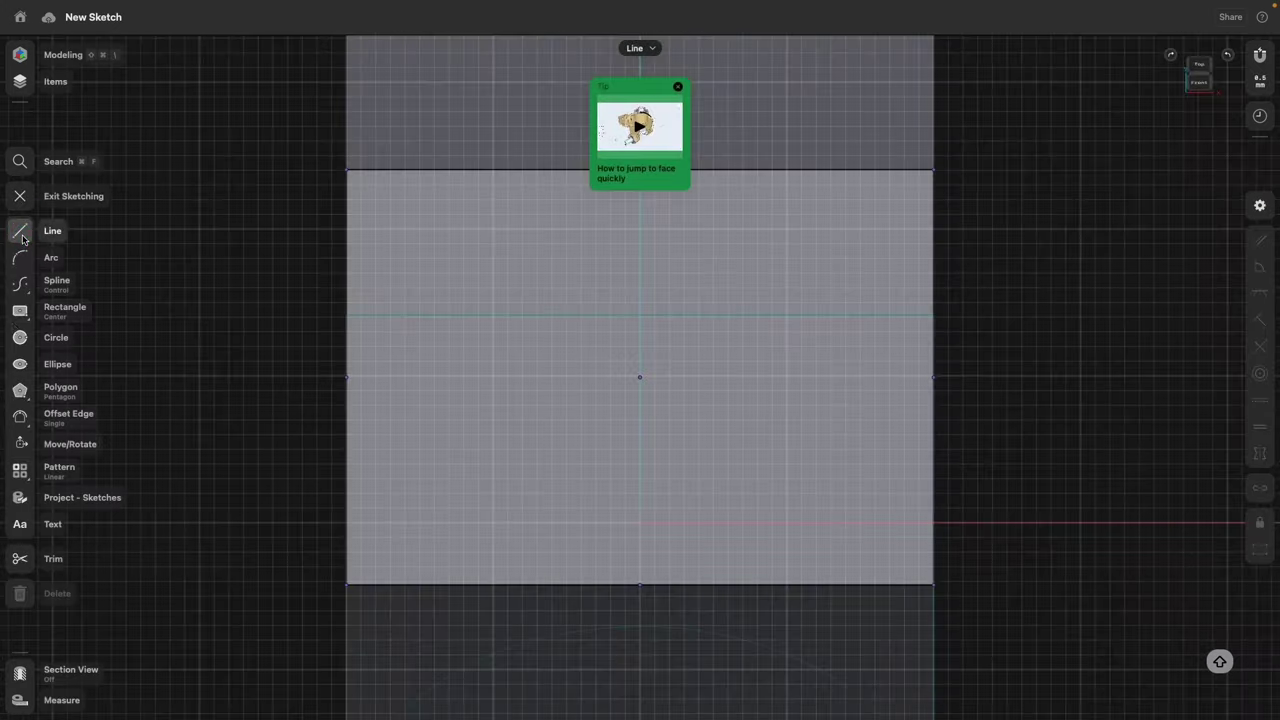
left_click(20, 337)
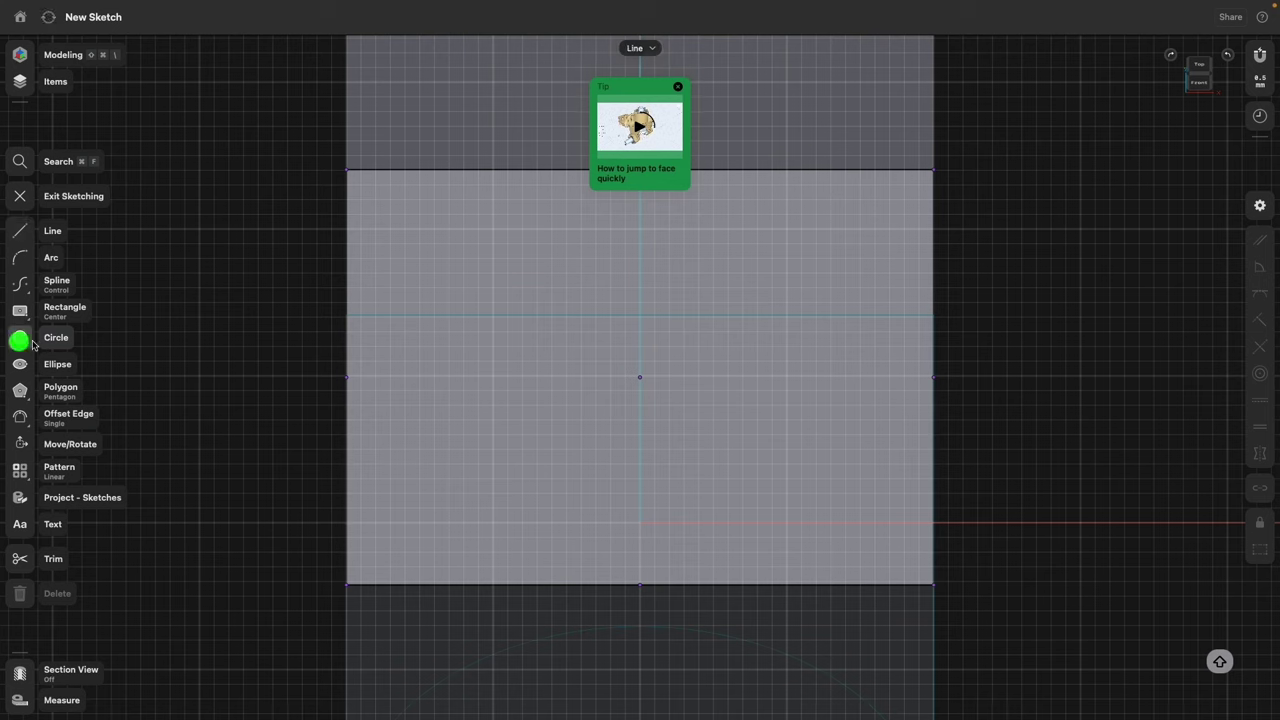
left_click(640, 377)
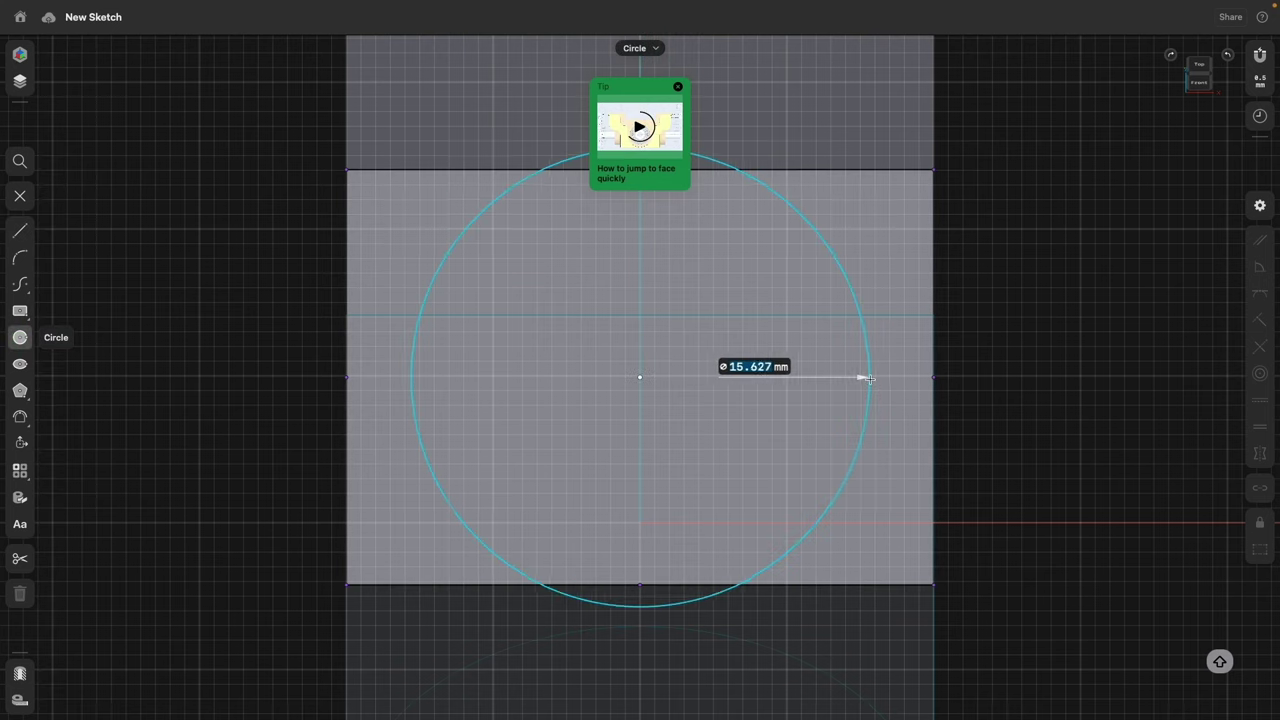
left_click(812, 377)
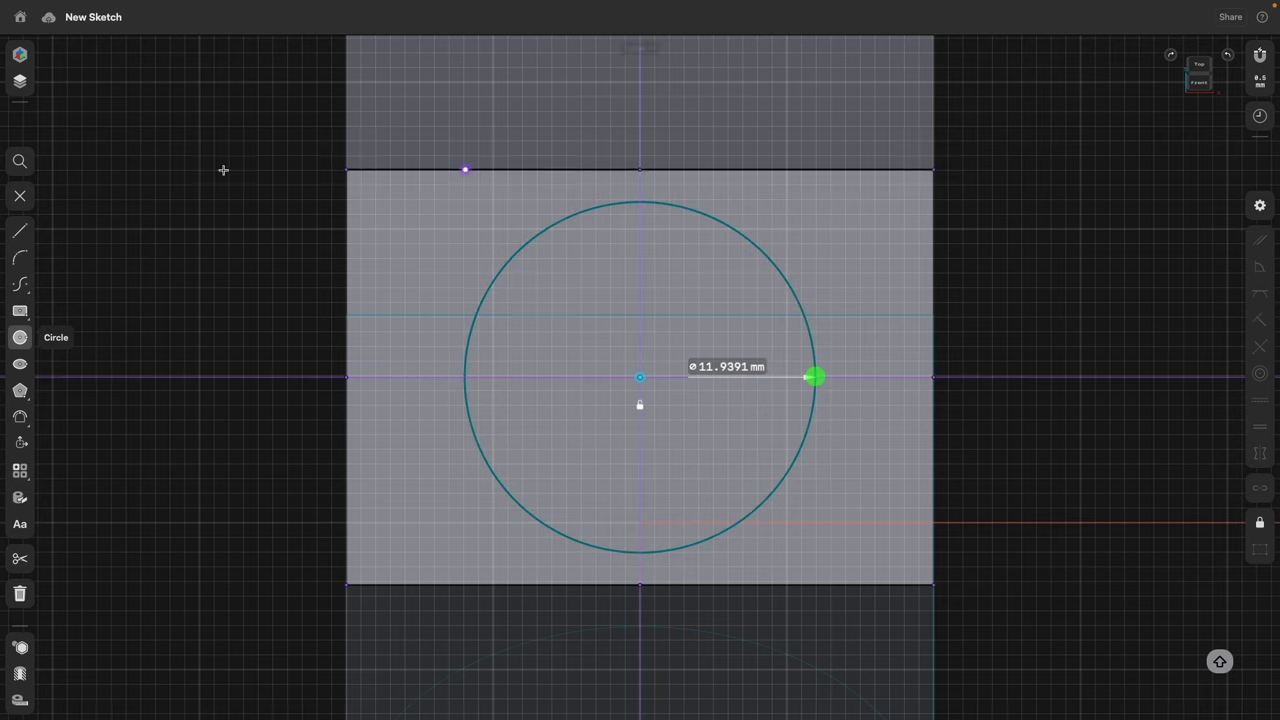
left_click(21, 198)
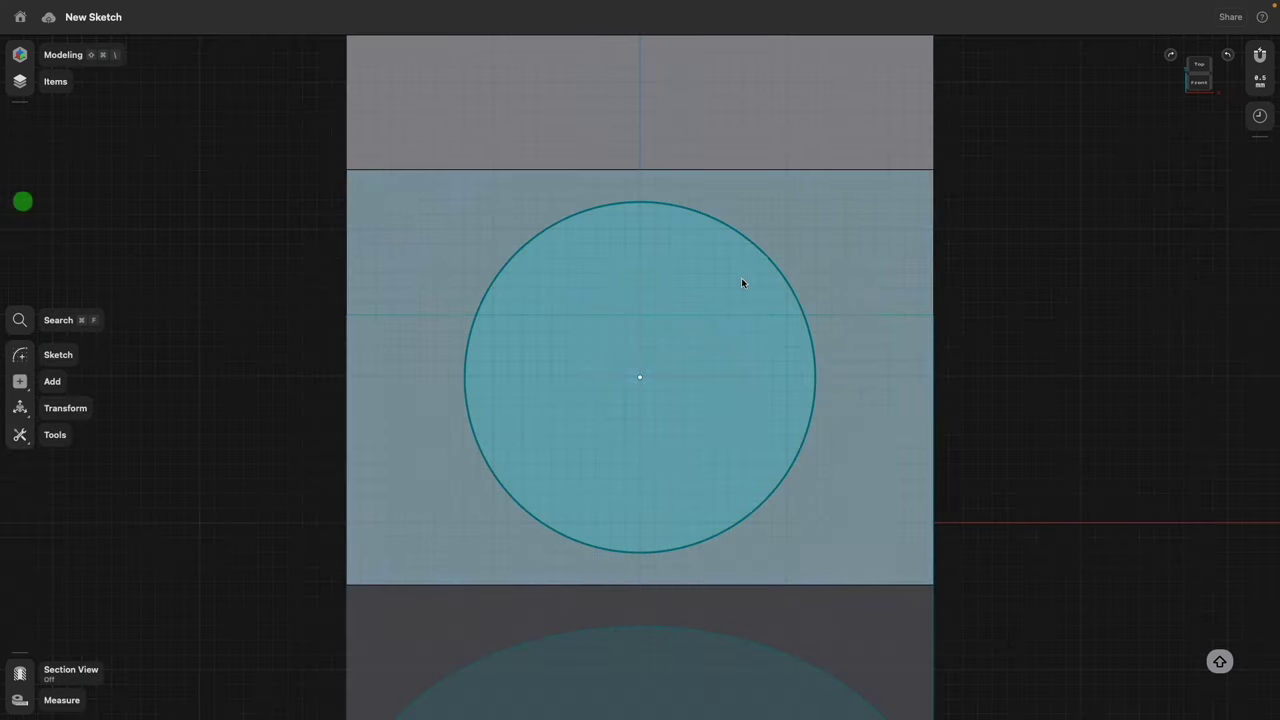
right_click_drag(1048, 467, 849, 374)
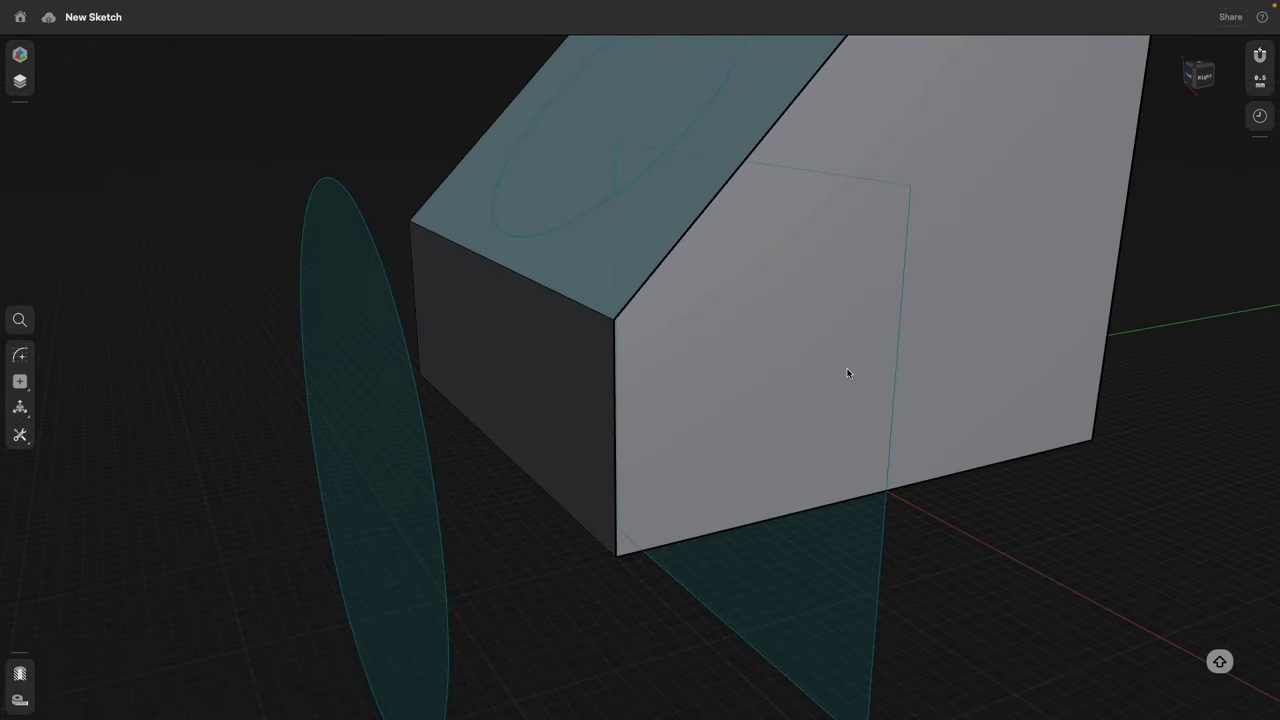
Orbit the body and briefly open, then close, the slanted-face circle's sketch.
scroll(1009, 254, "down", 3)
right_click_drag(1009, 254, 888, 339)
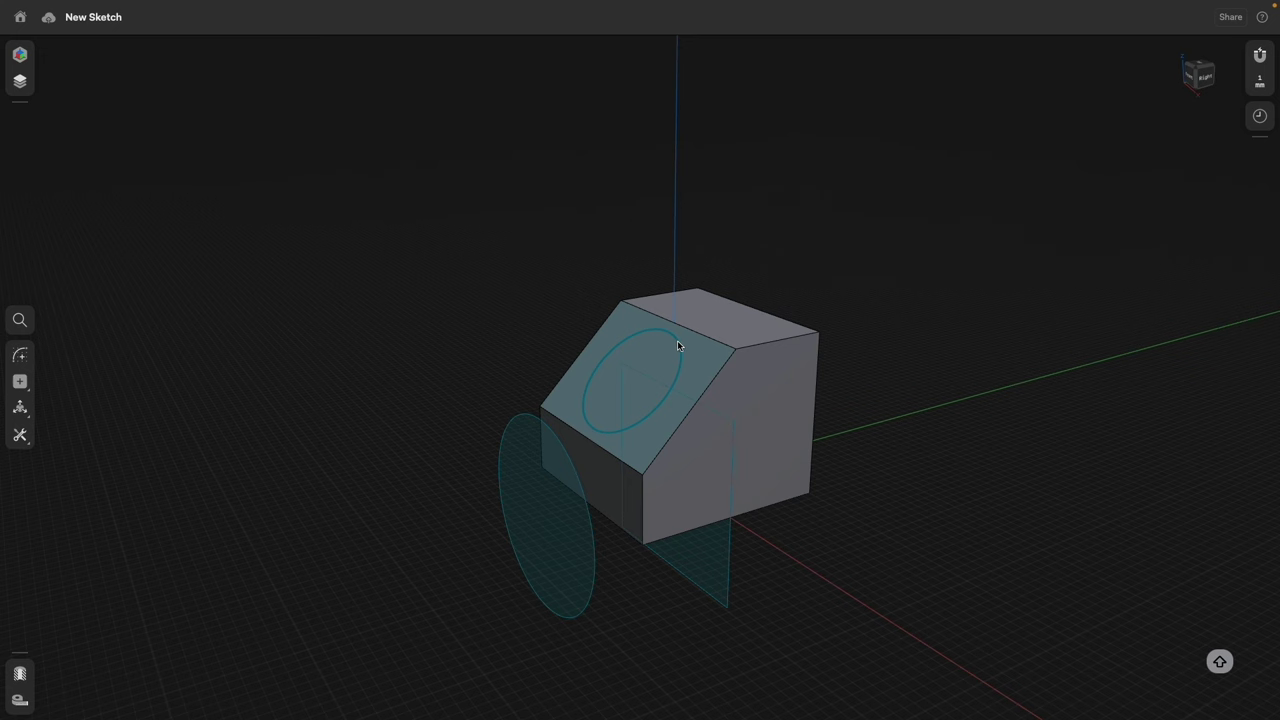
double_click(676, 340)
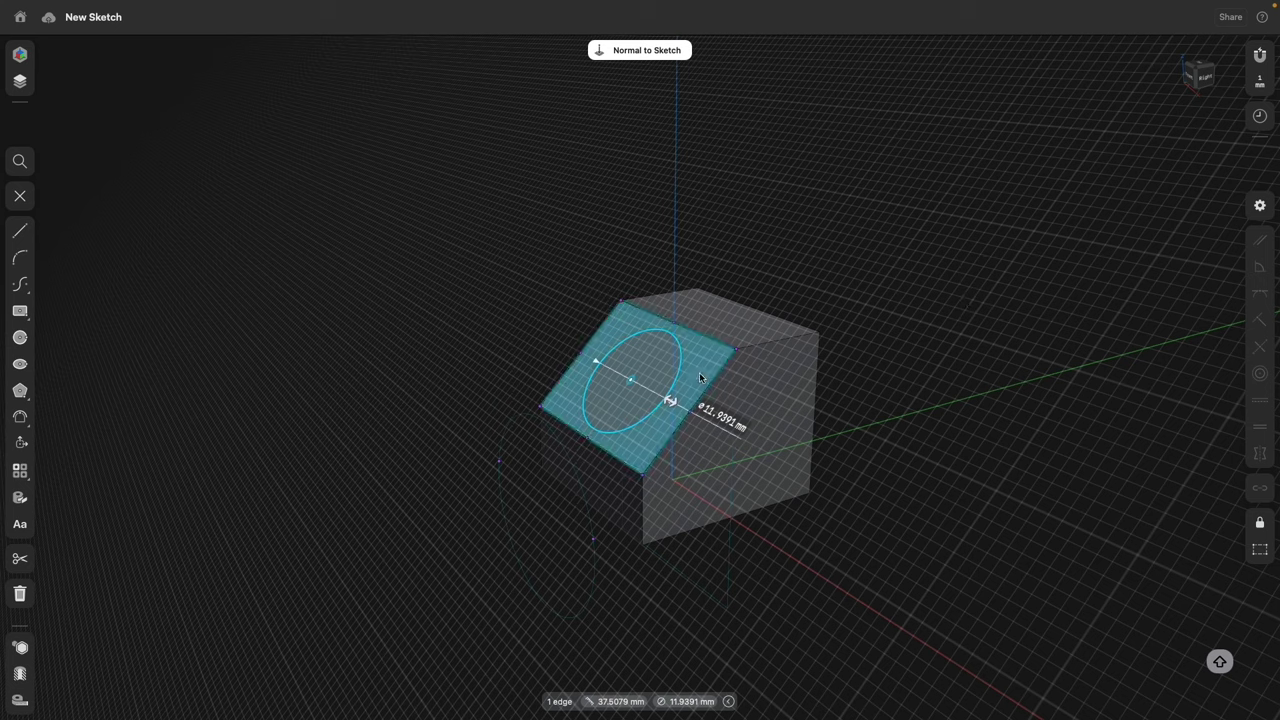
left_click(902, 260)
left_click(815, 226)
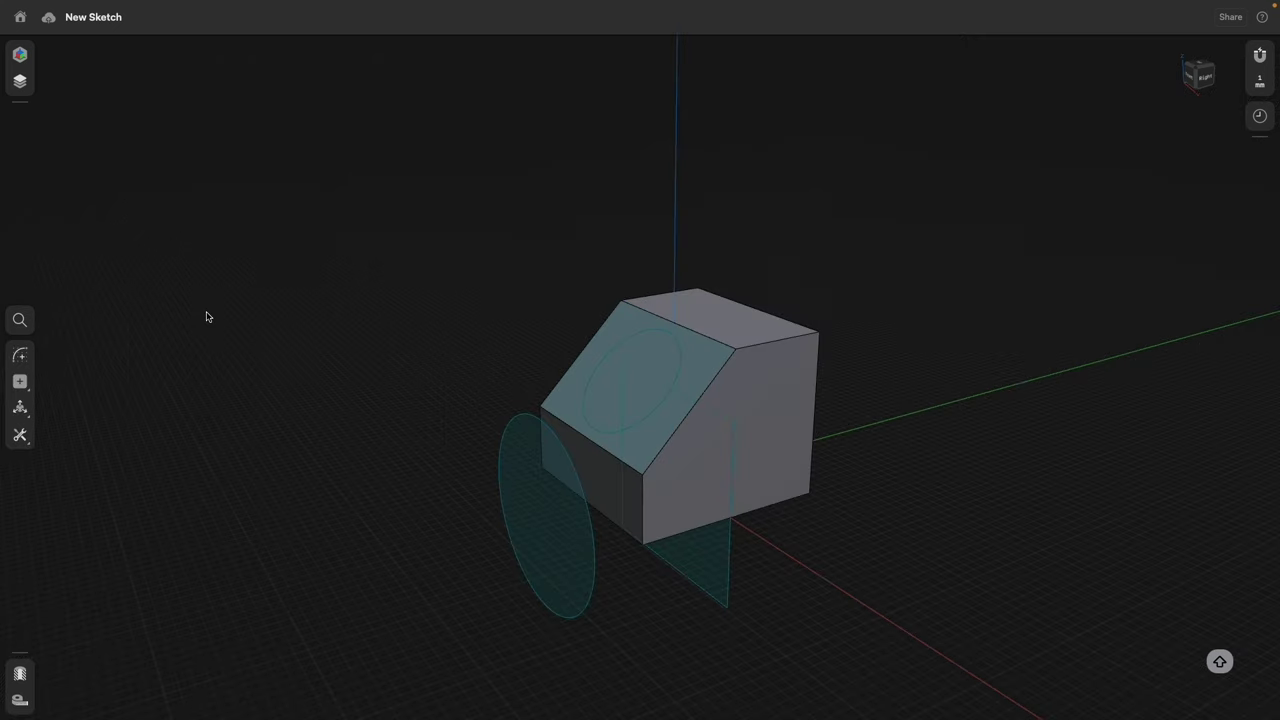
Check the side circle's sketch, then reopen the chamfer-face Sketch 04 for editing.
left_click(517, 418)
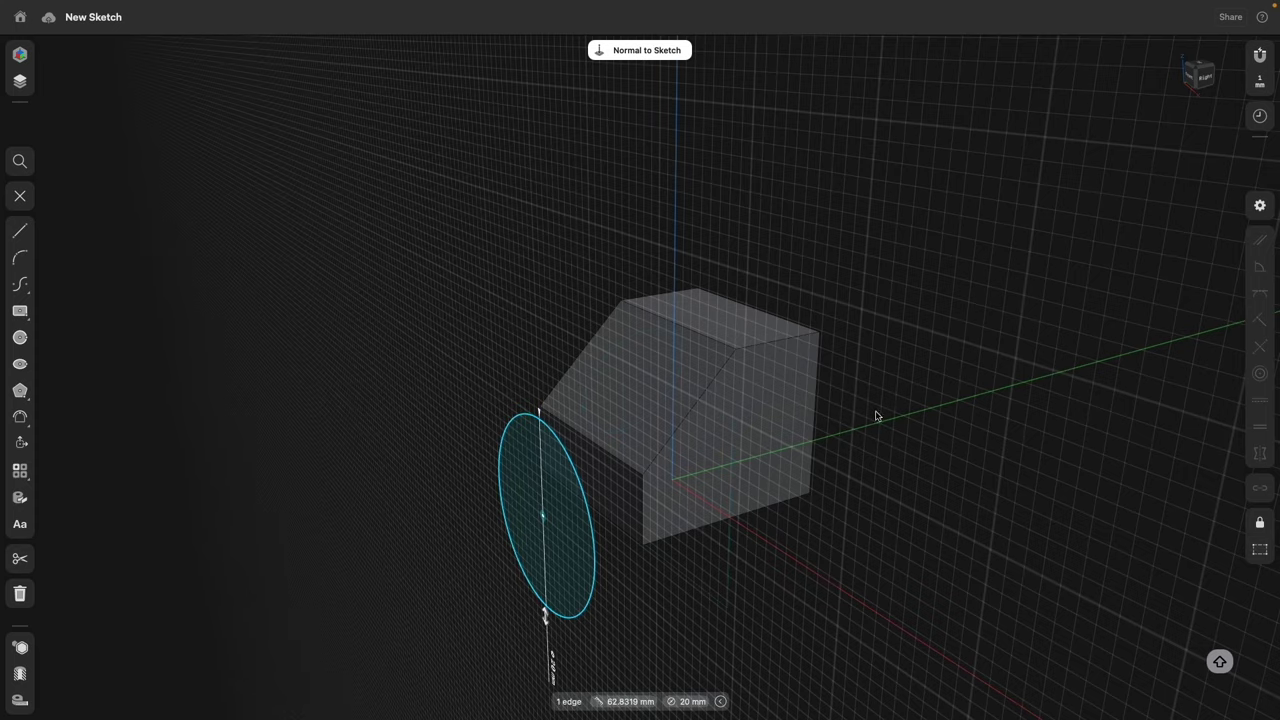
mouse_move(877, 417)
right_mouse_down()
mouse_move(821, 405)
mouse_move(850, 404)
right_mouse_up()
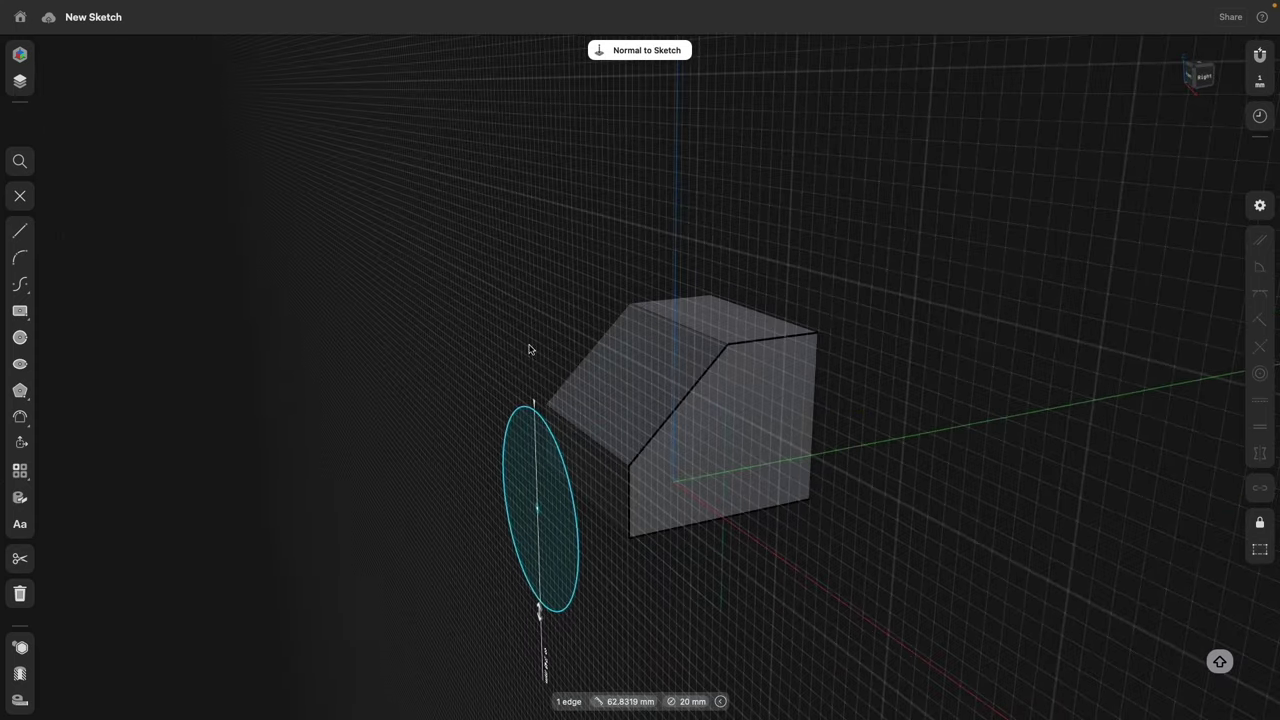
left_click(22, 194)
right_click_drag(436, 403, 406, 334)
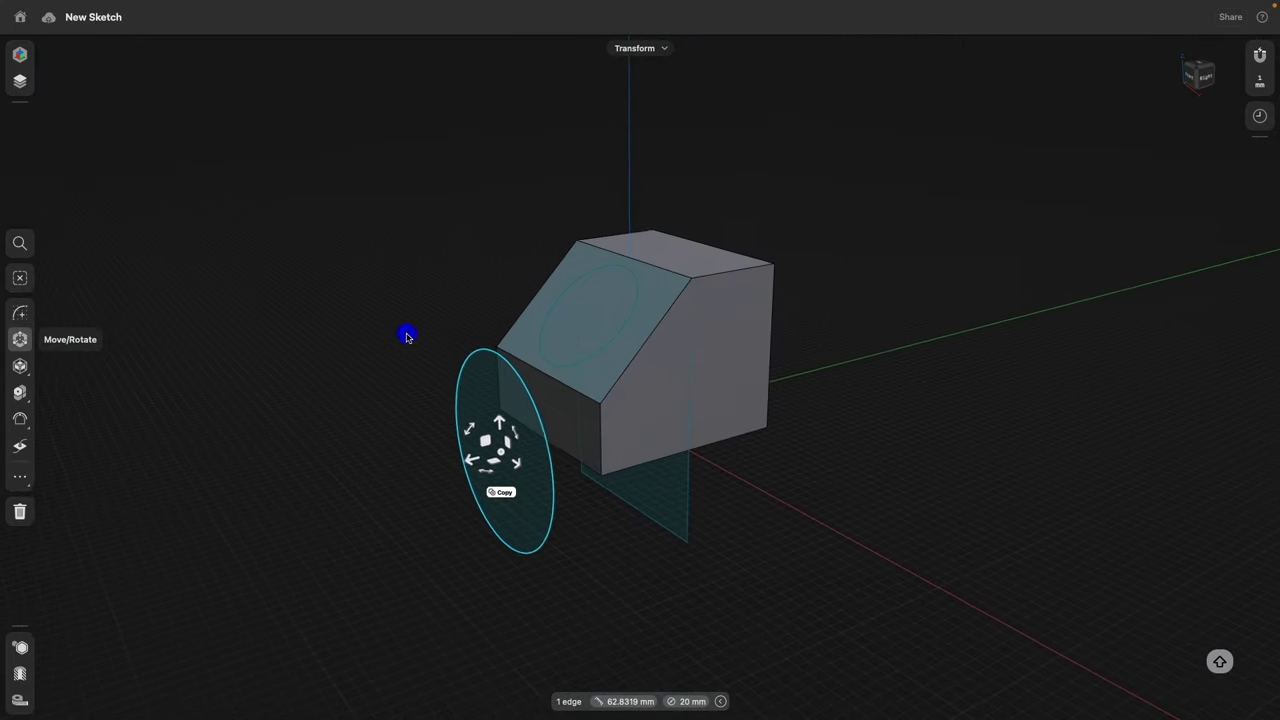
left_click(637, 285)
left_click(428, 221)
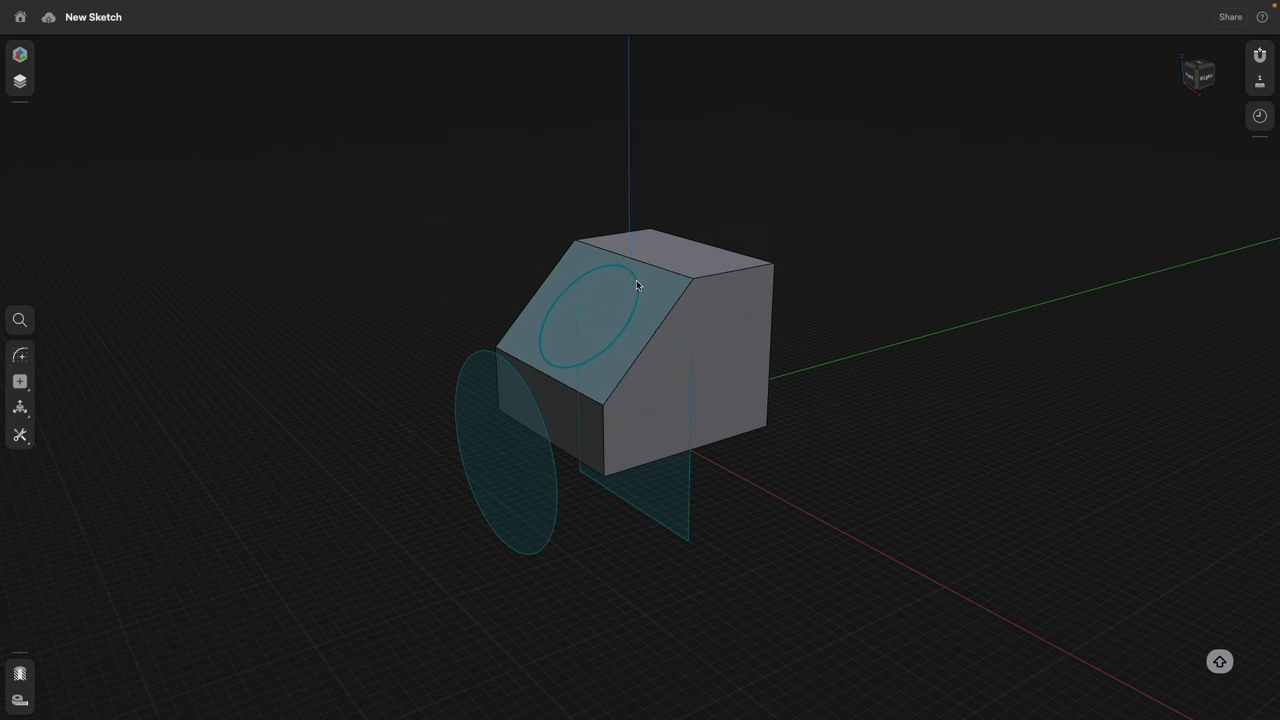
left_click(636, 281)
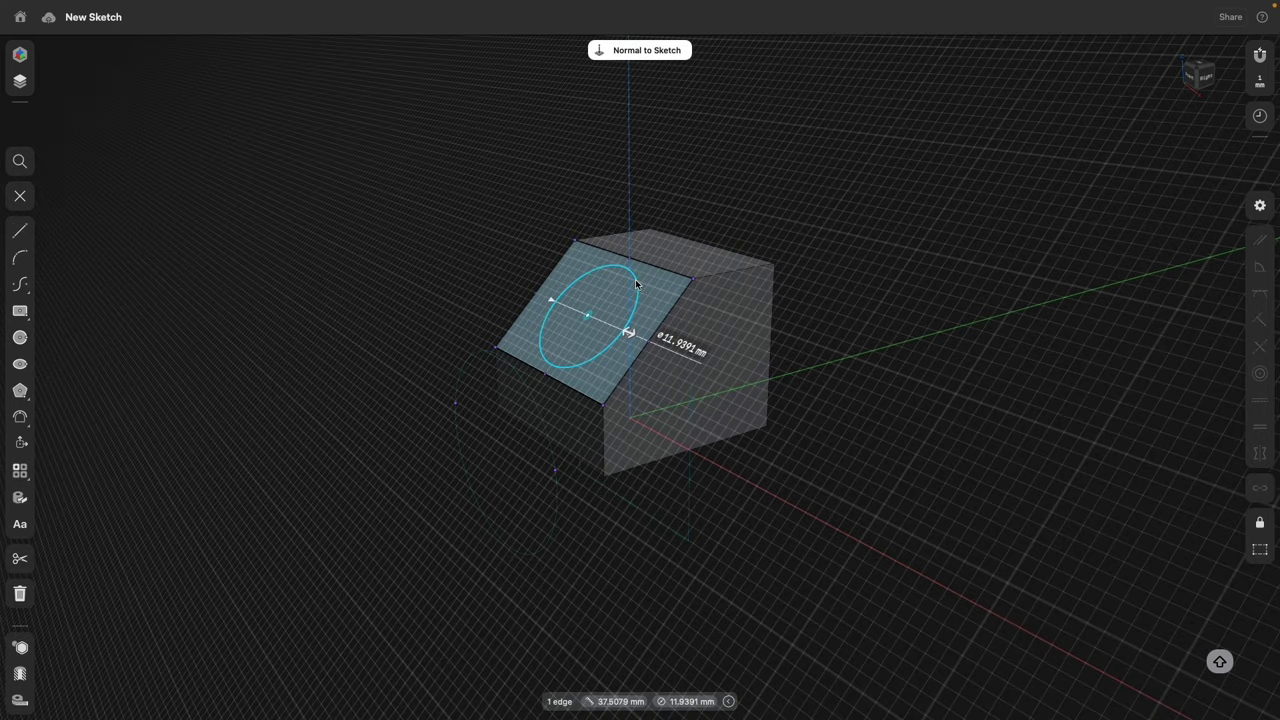
Draw a 4.518 mm circle concentric with the 11.9391 mm circle on the chamfer face.
left_click(20, 337)
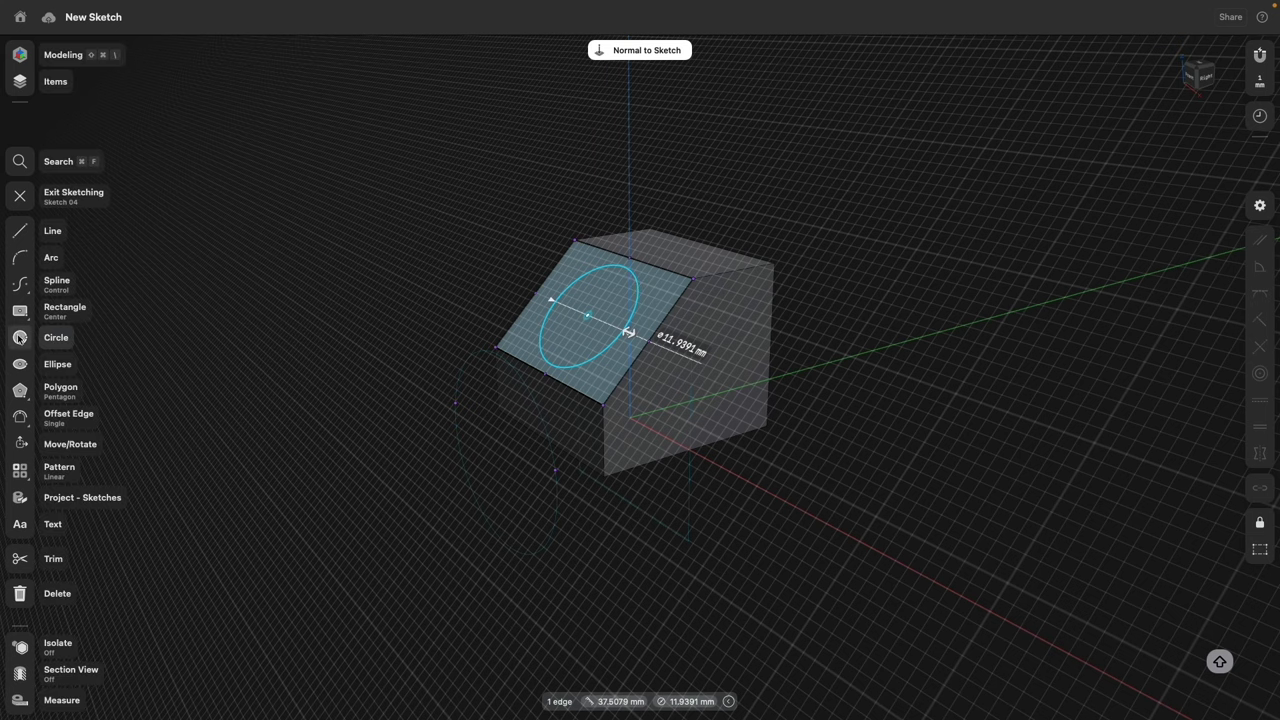
left_click(587, 316)
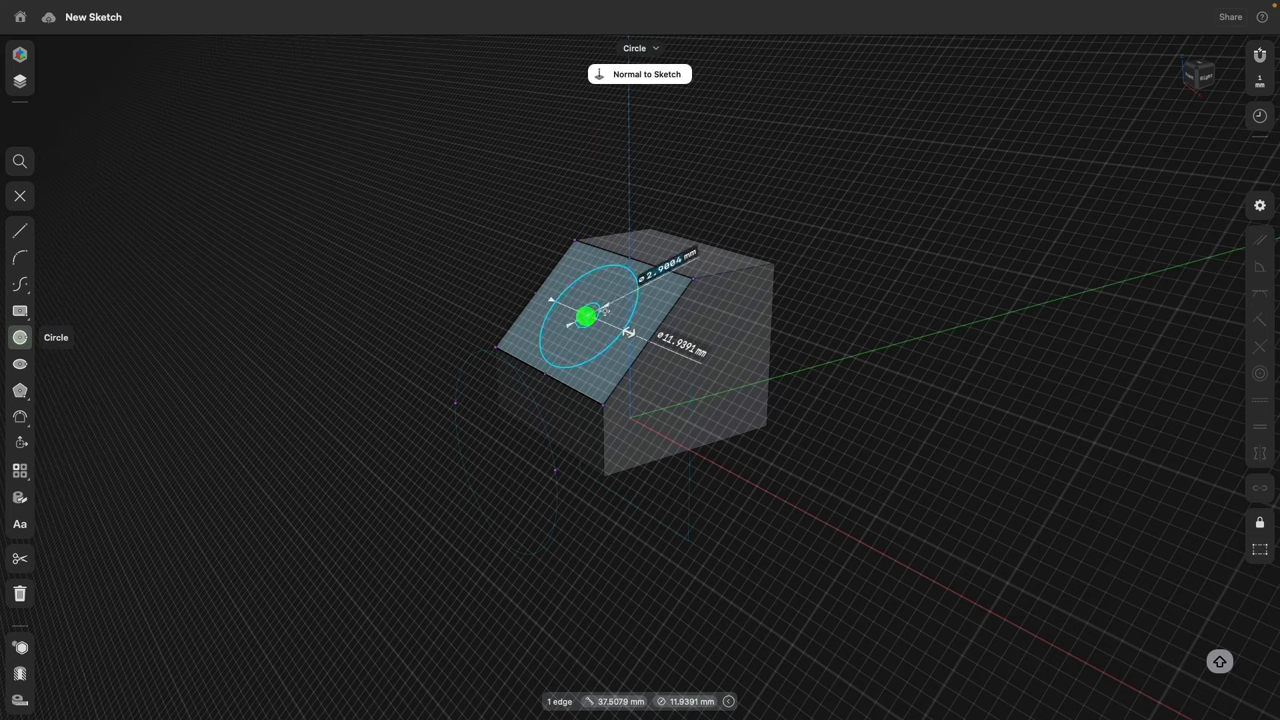
left_click(607, 310)
left_click(21, 197)
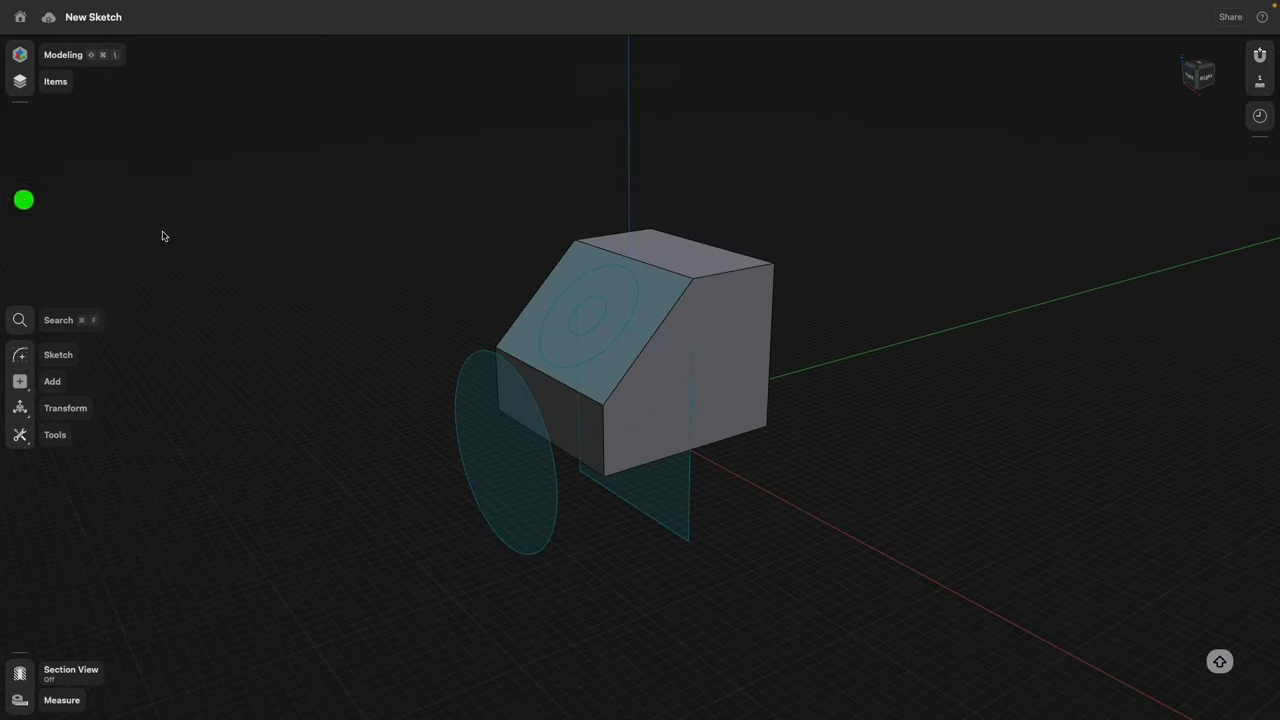
right_click_drag(345, 260, 408, 268)
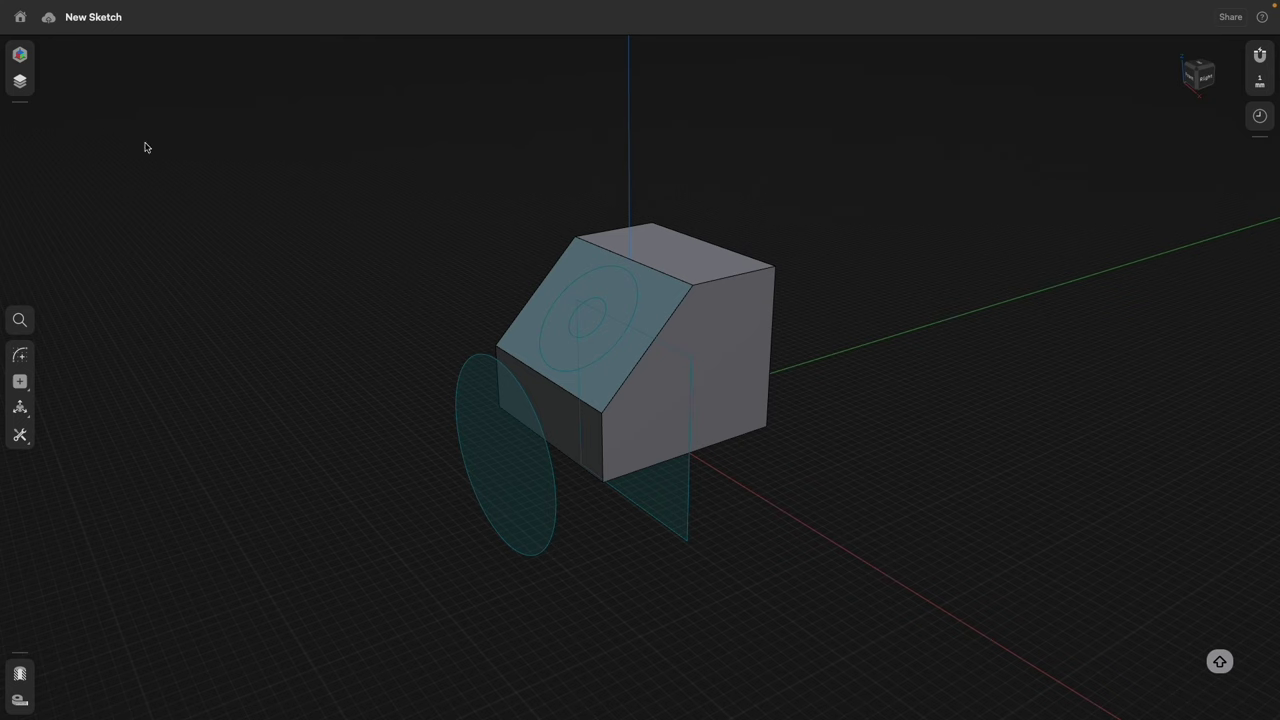
Unhide Plane 01 in the Items panel and show the design History timeline.
left_click(19, 81)
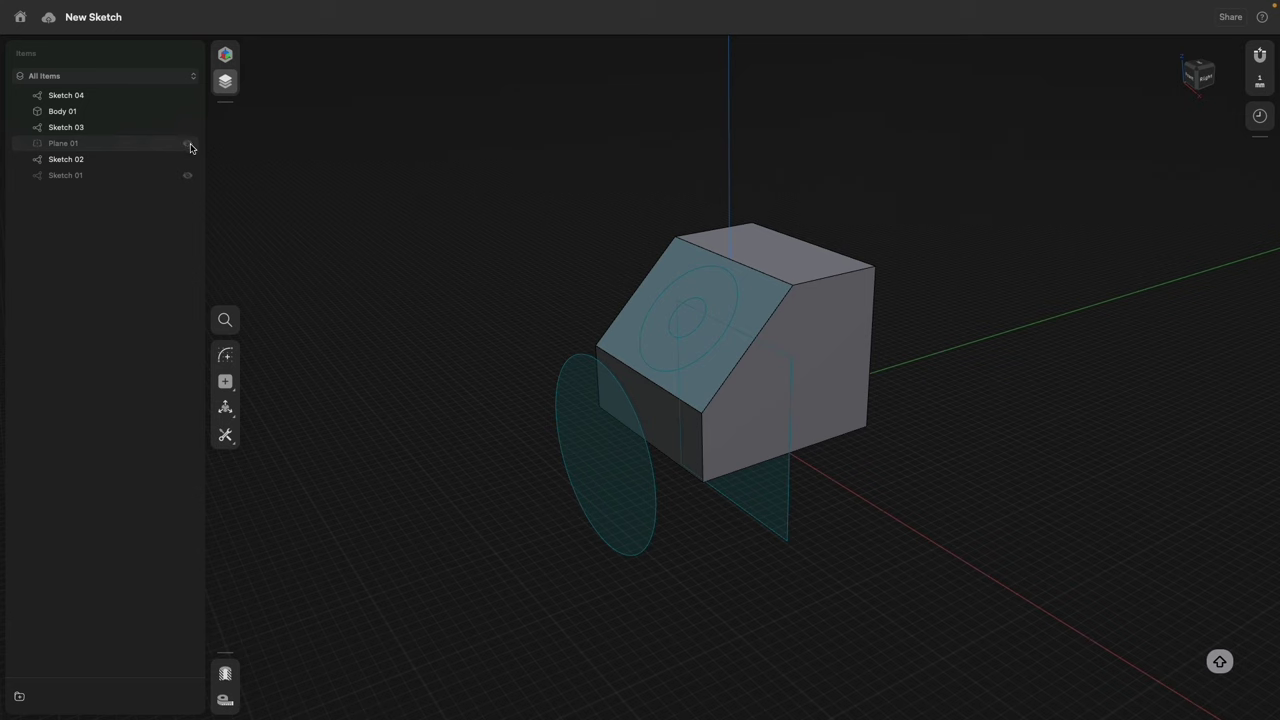
left_click(189, 145)
left_click(226, 84)
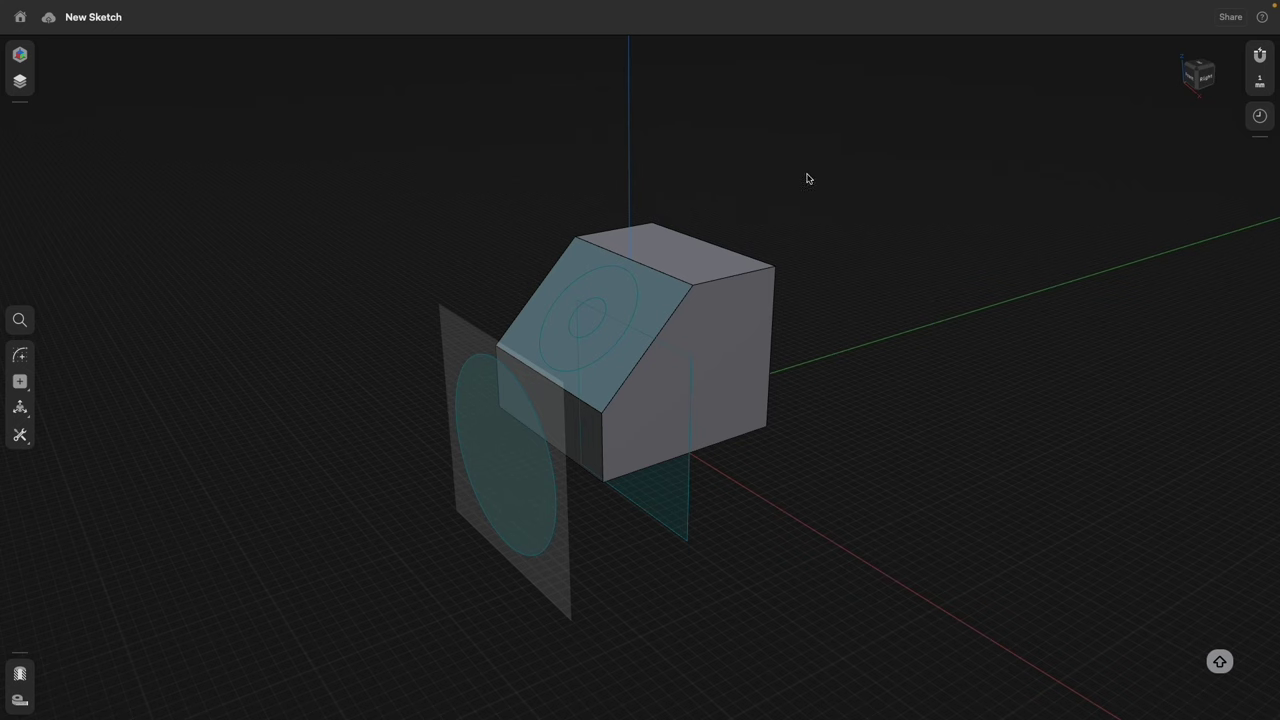
left_click(1259, 116)
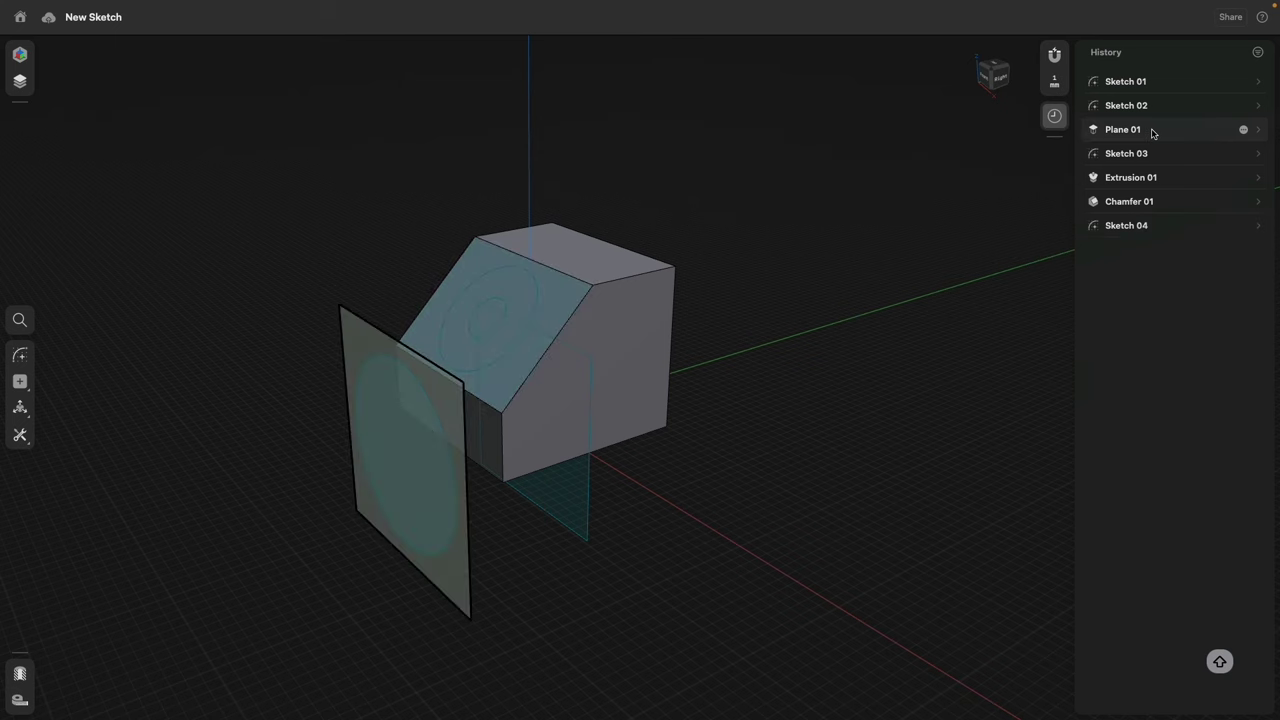
Expand Plane 01 in History to show its 15 mm offset and 24 mm size.
left_click(1259, 131)
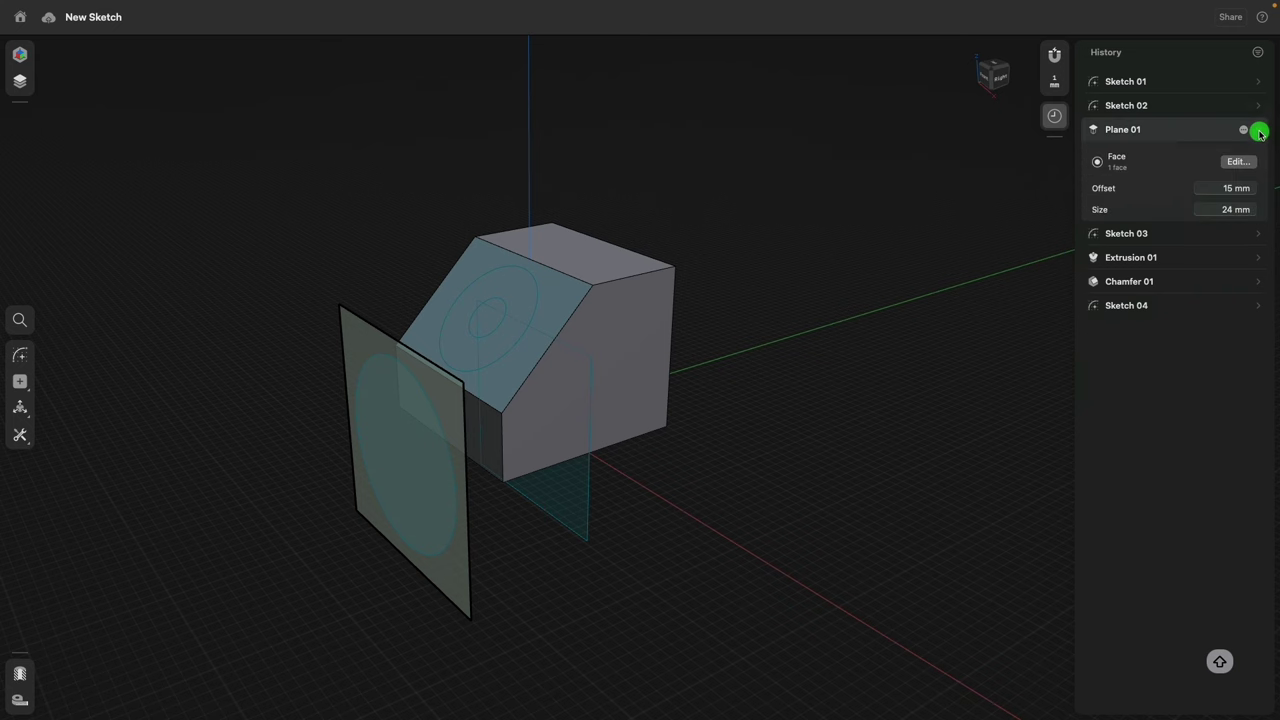
Change Plane 01's offset to 10 mm, then settle it at 20 mm.
left_click(1230, 189)
type("10")
key("Return")
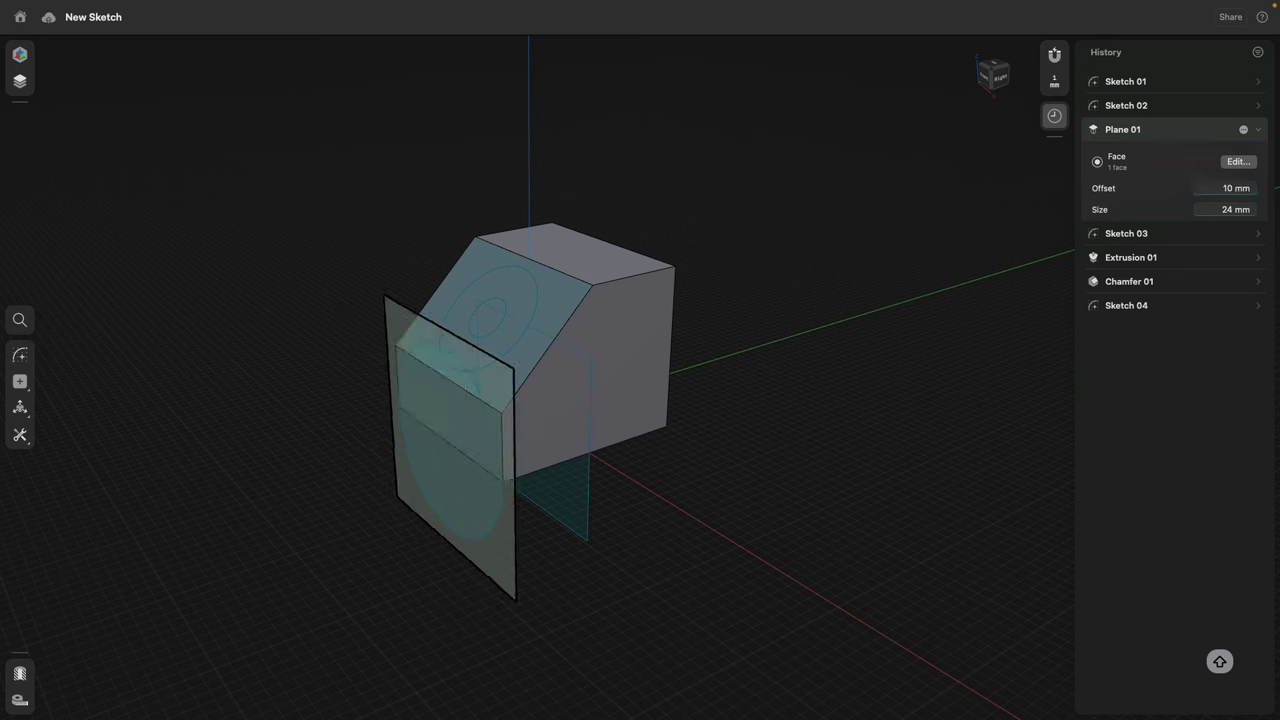
left_click(1225, 189)
type("20")
key("Return")
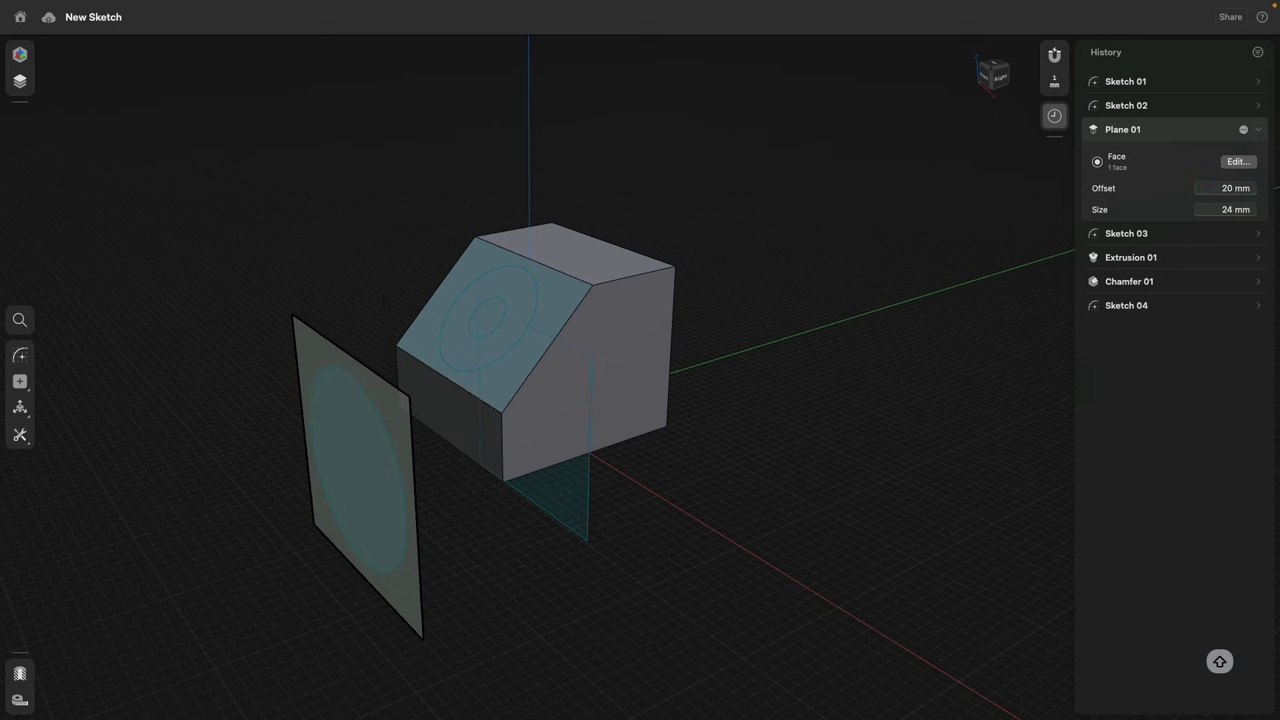
Try Chamfer 01 distances of 15 and 5 mm, restore 10 mm, and close History.
left_click(1258, 284)
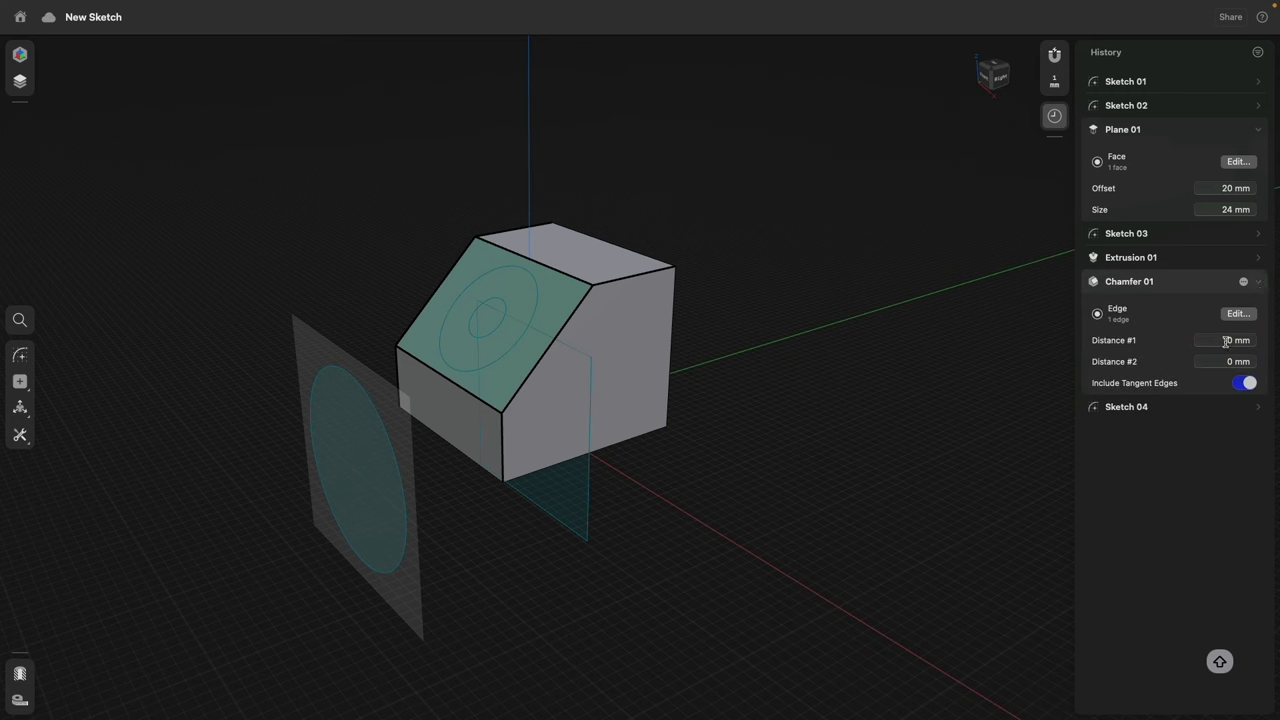
left_click(1226, 340)
type("15")
key("Return")
left_click(1224, 340)
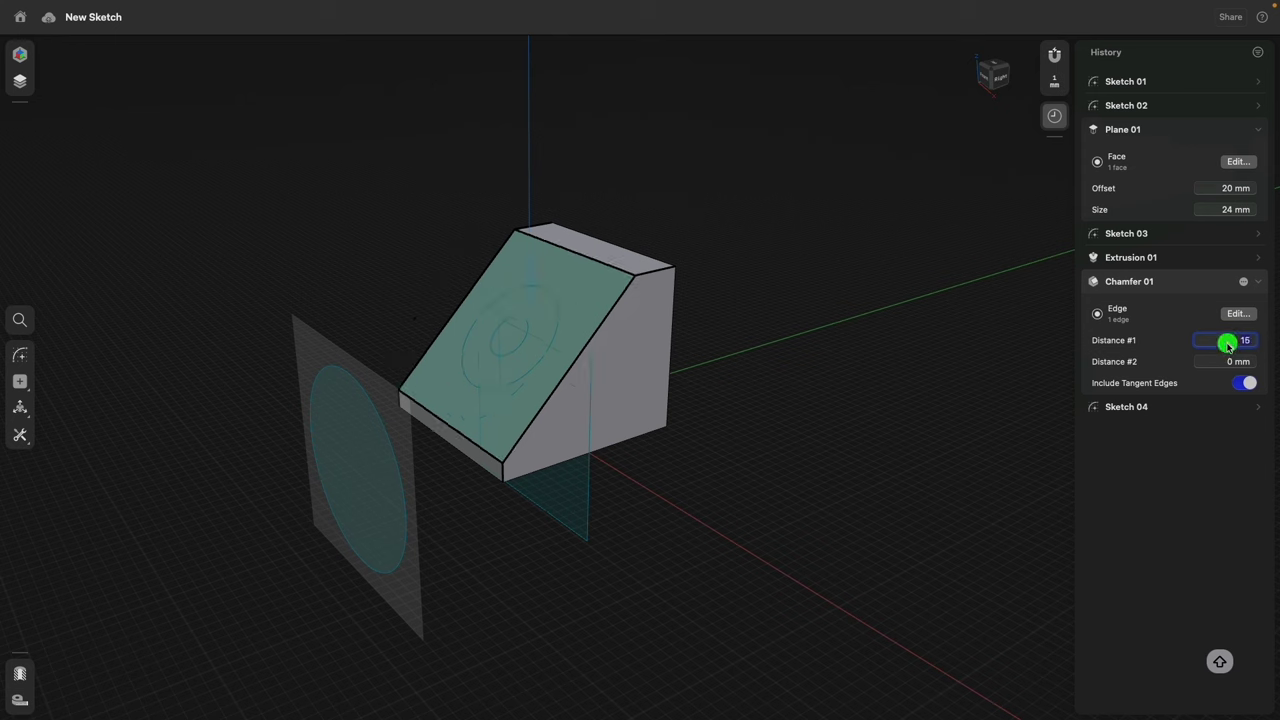
type("5")
key("Return")
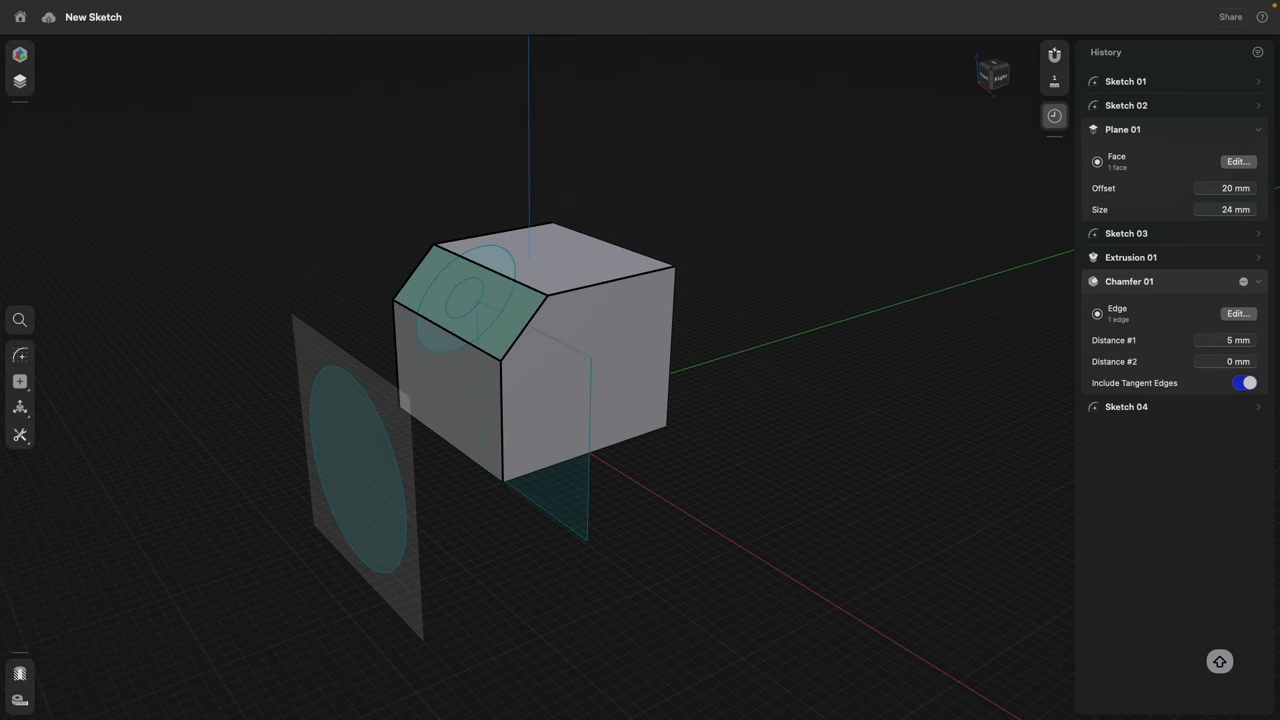
double_click(1226, 340)
type("10")
key("Return")
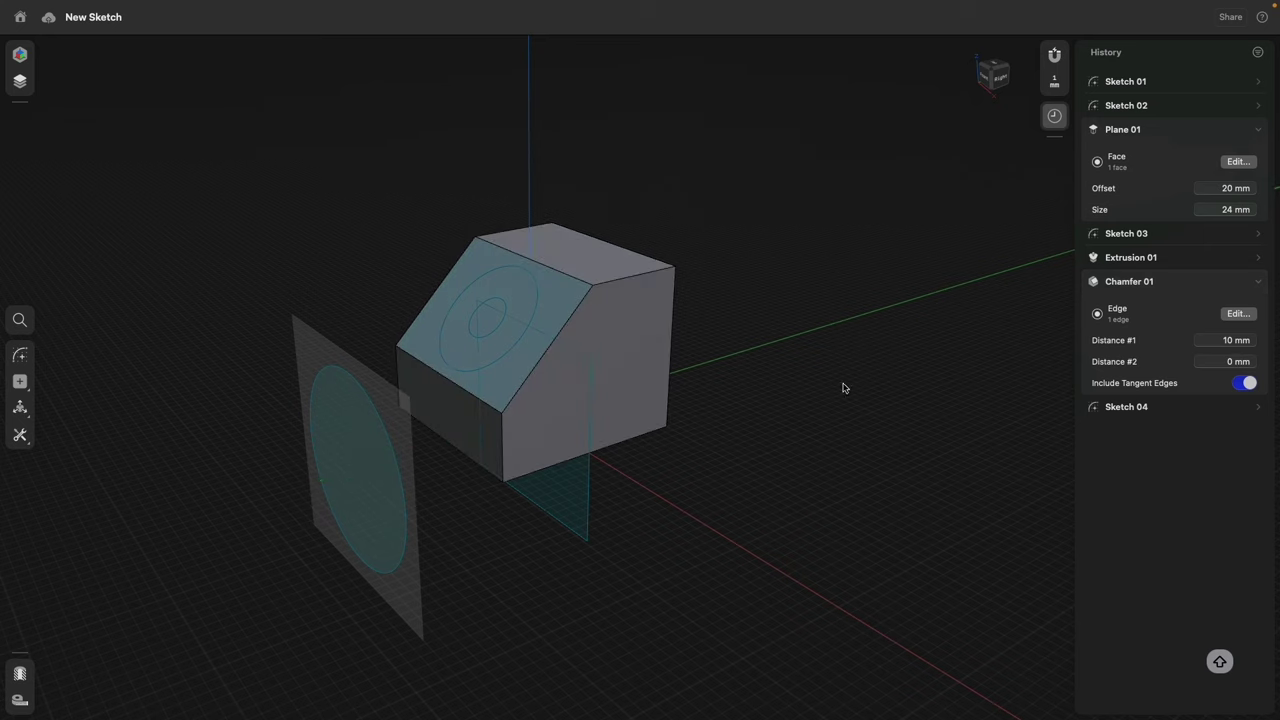
left_click(1054, 115)
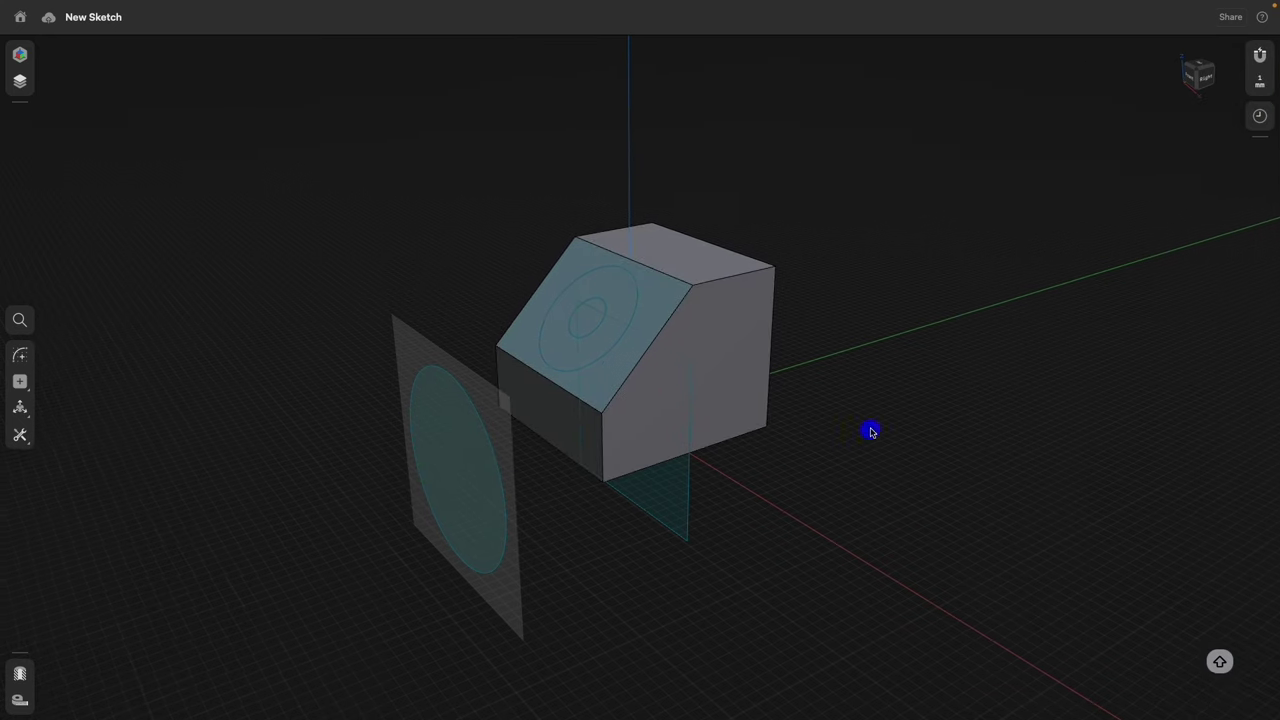
Pan the view up and to the right.
middle_click_drag(871, 431, 909, 389)
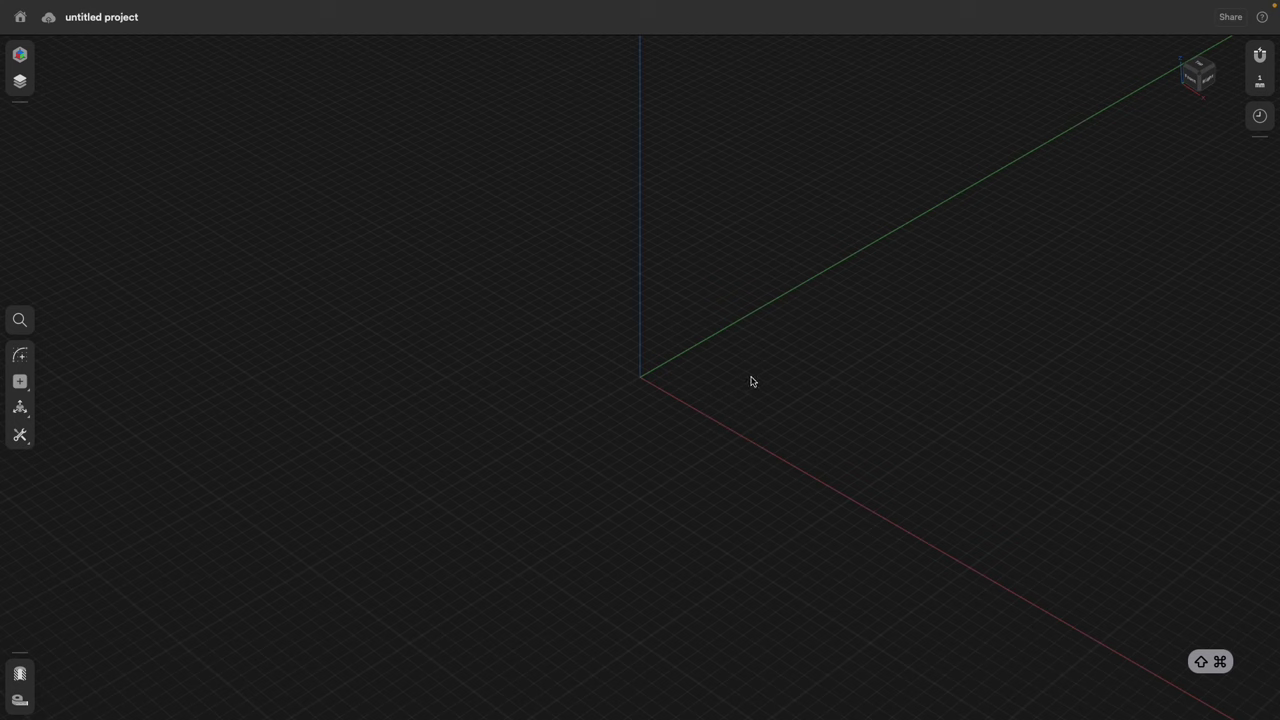
From the Top view, sketch a 70 × 20 mm center rectangle on the origin and exit sketching.
left_click(20, 408)
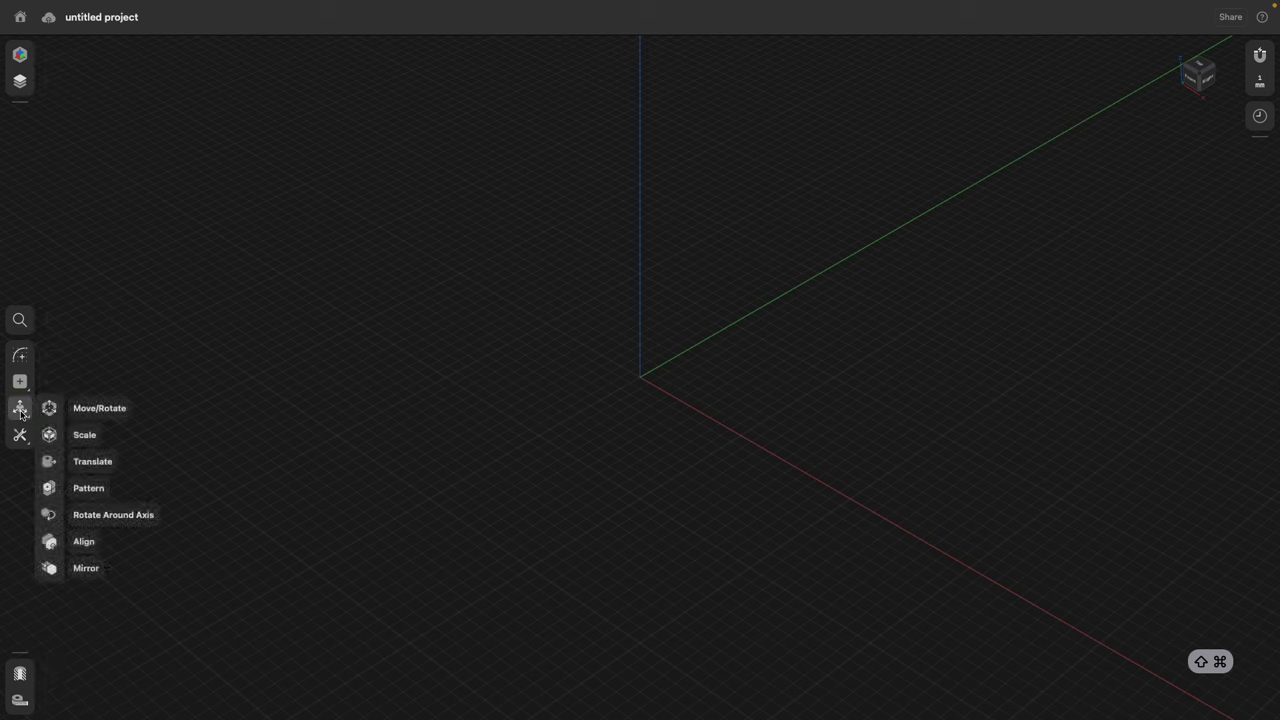
left_click(1199, 70)
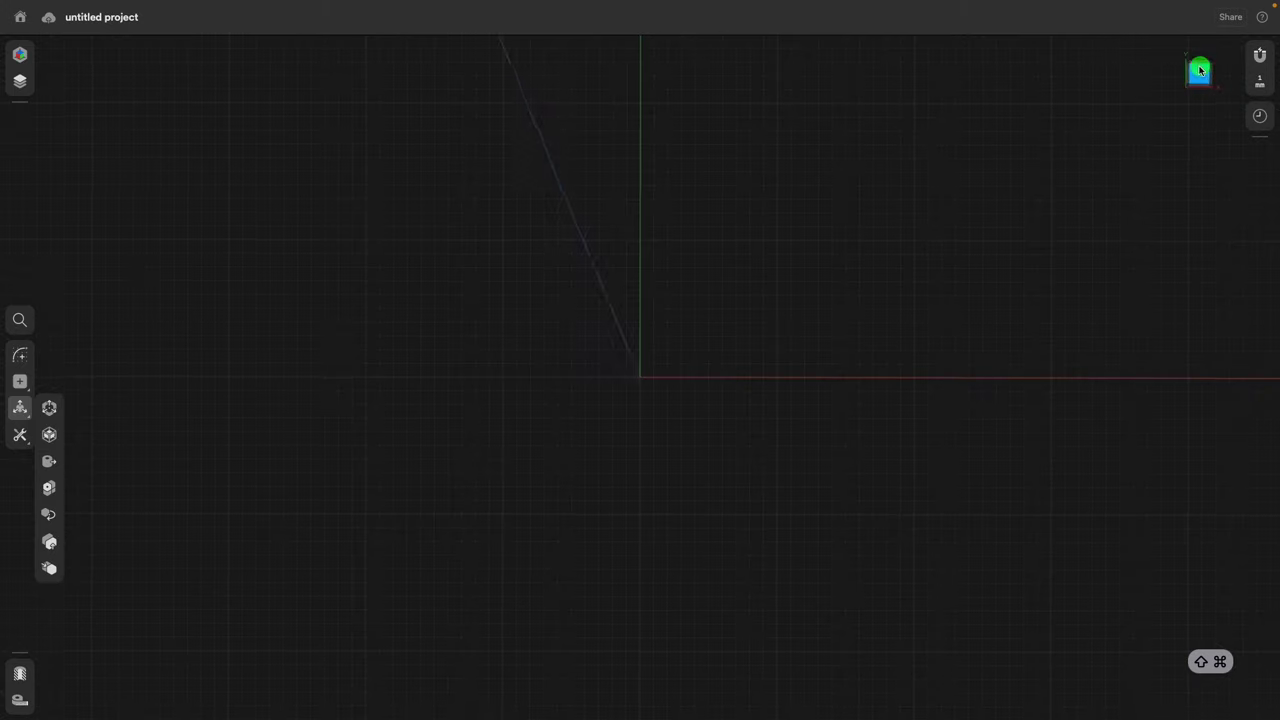
left_click(20, 355)
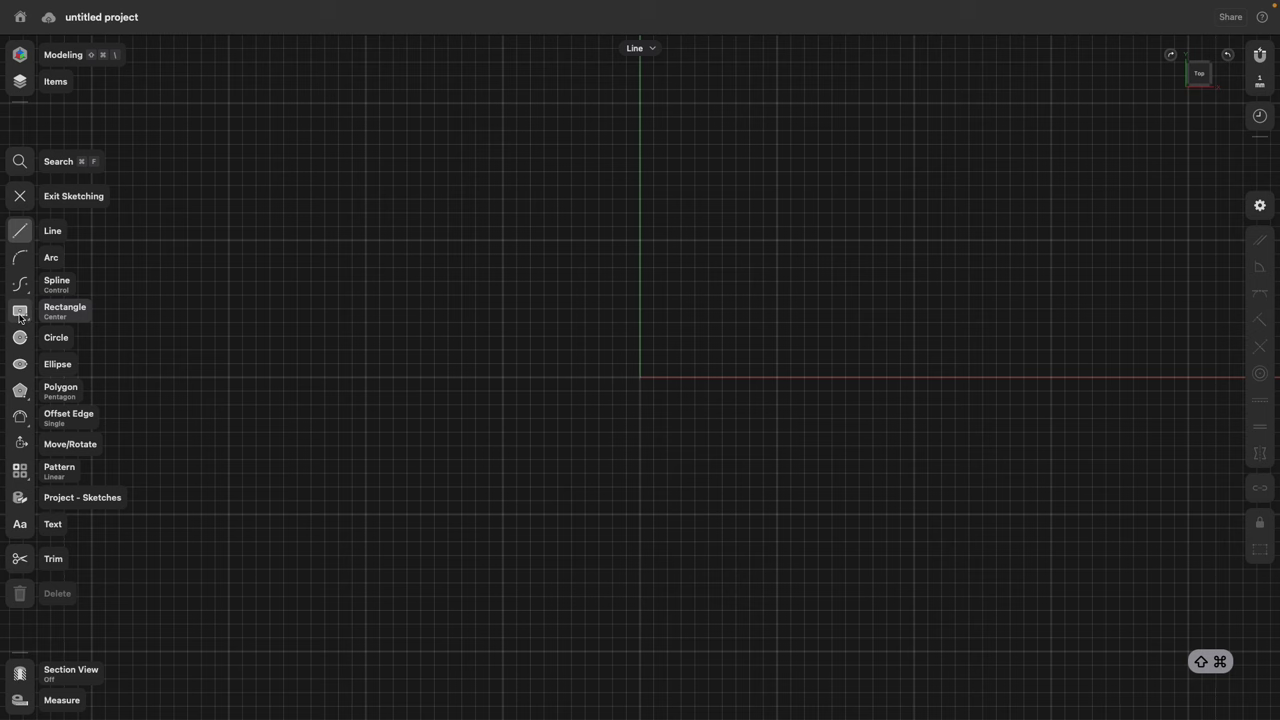
left_click(20, 312)
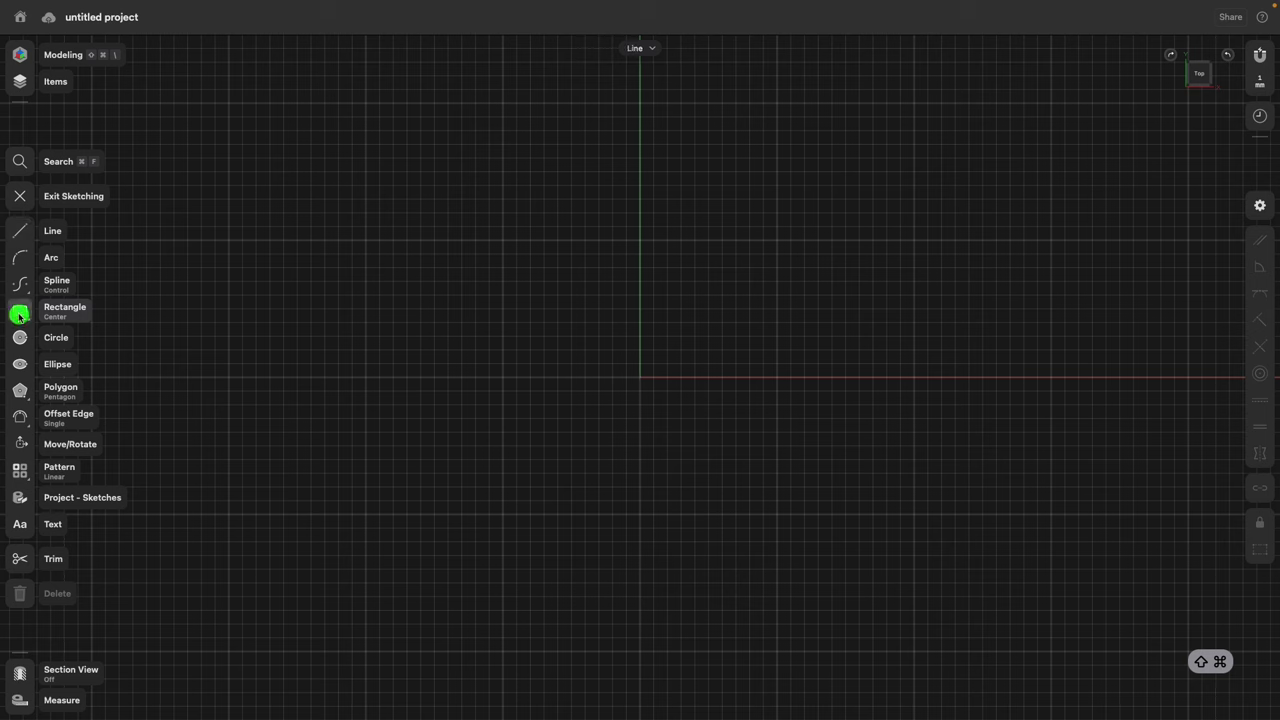
left_click(640, 377)
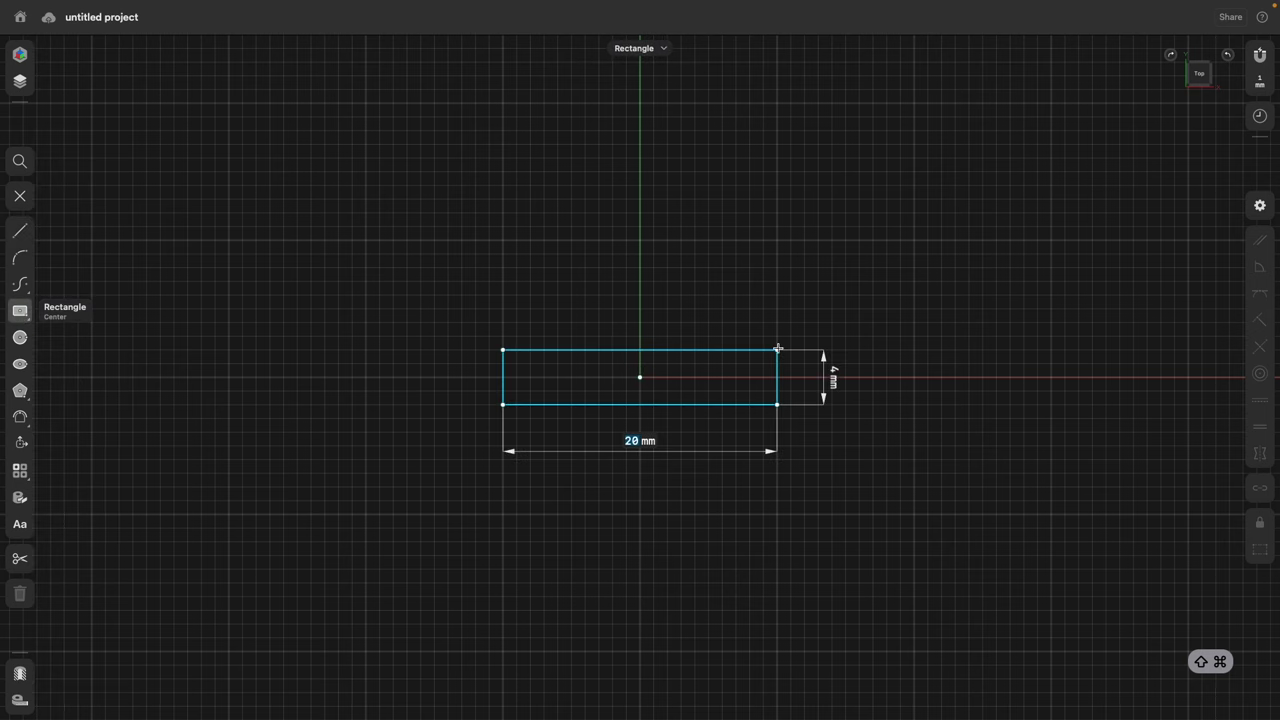
type("70")
key("Tab")
type("20")
key("Return")
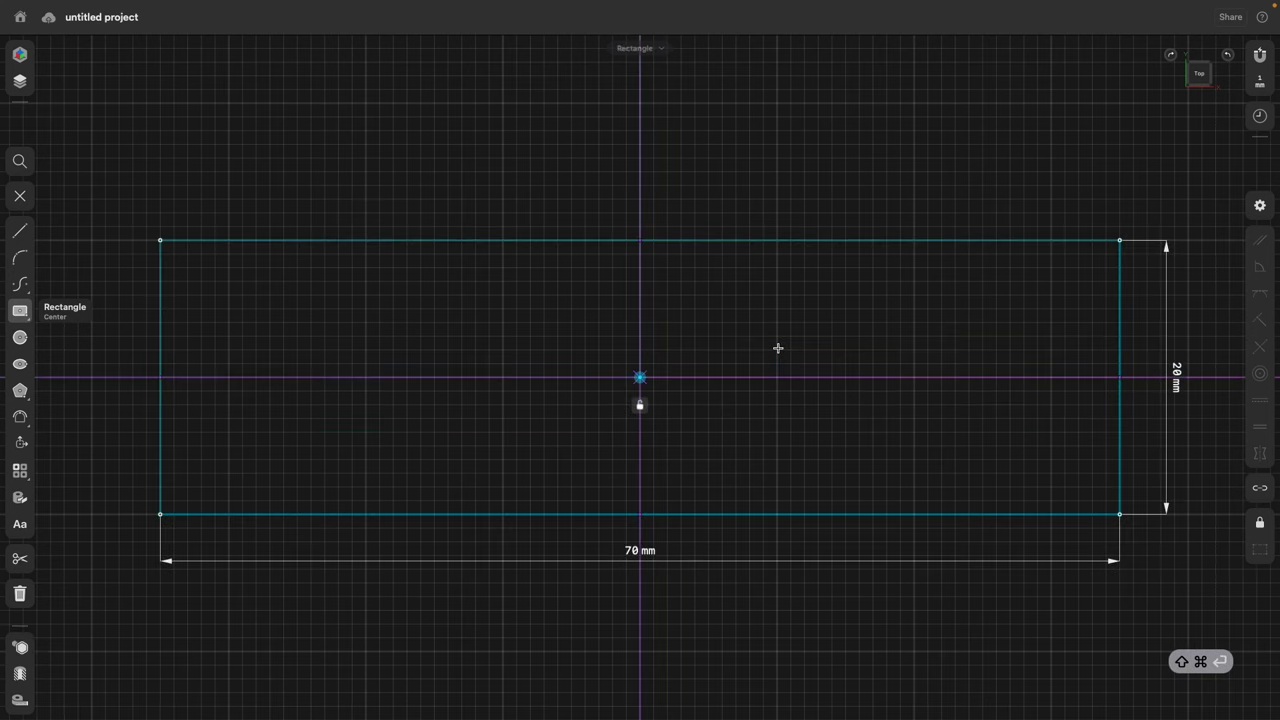
left_click(20, 198)
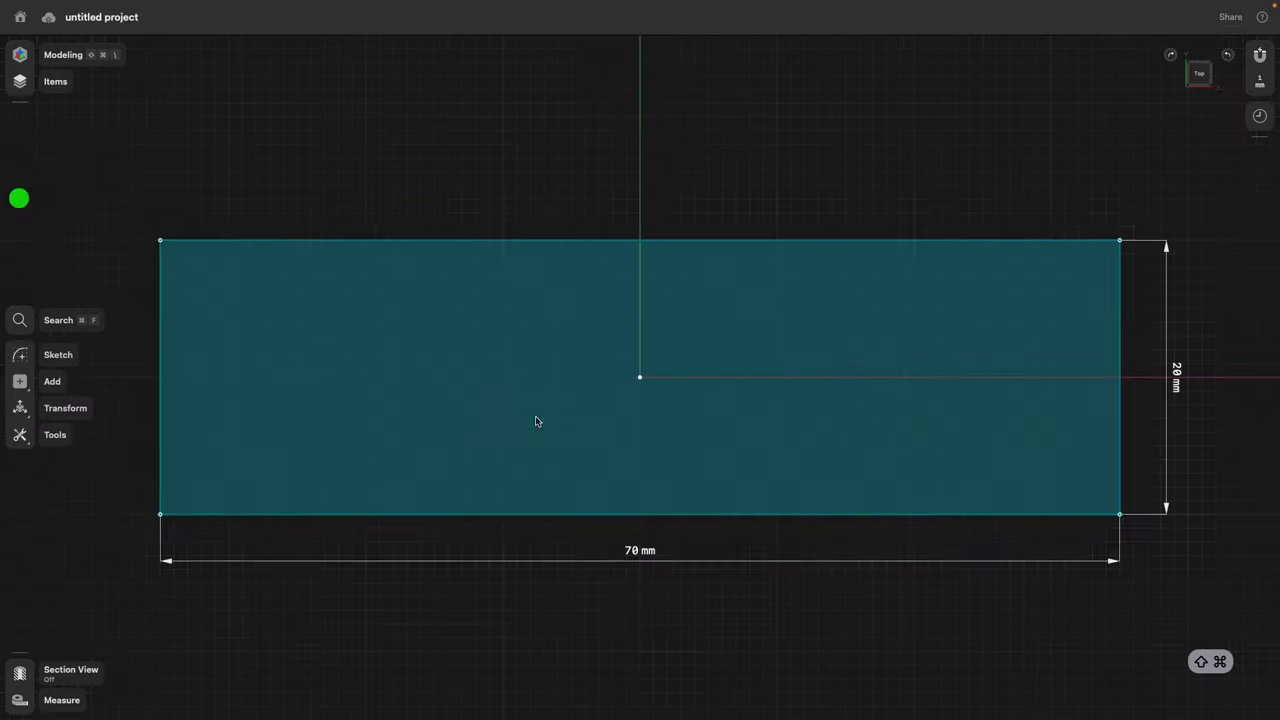
With Move/Rotate and Copy on, copy the rectangle sketch 50 mm straight up.
left_click(694, 571)
right_click_drag(694, 571, 752, 329)
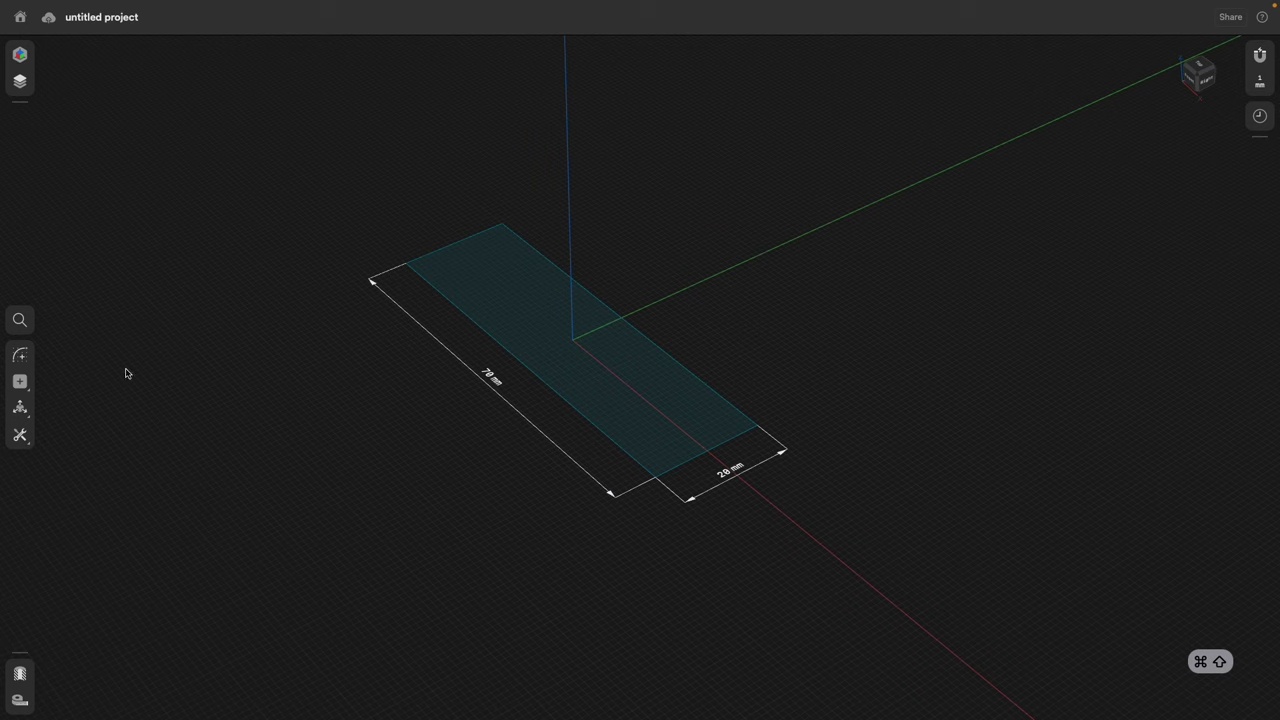
left_click(23, 411)
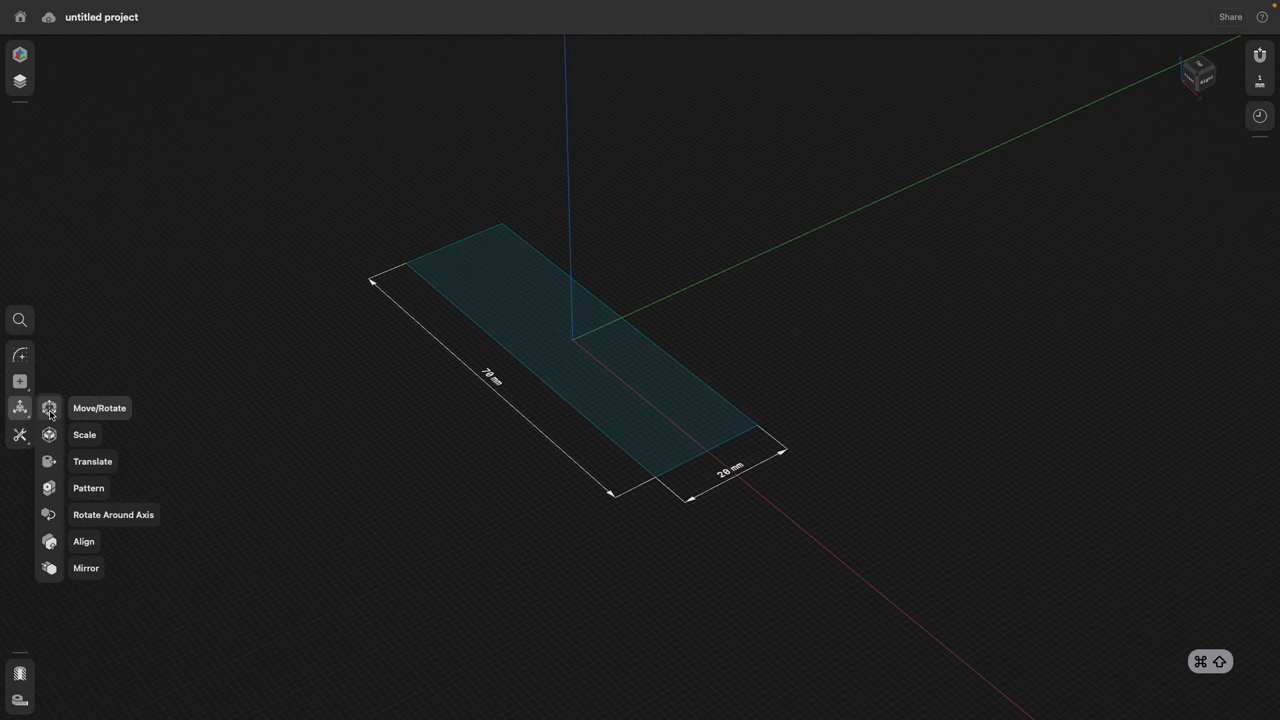
left_click(50, 411)
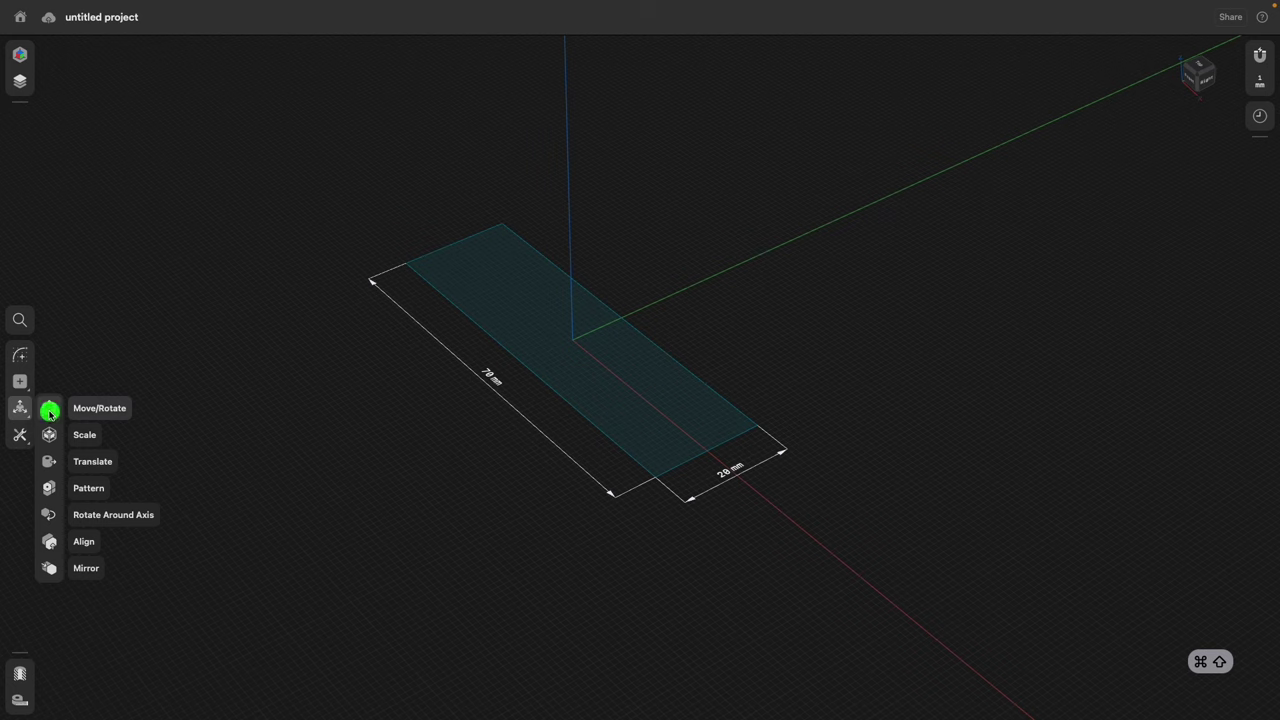
left_click(453, 297)
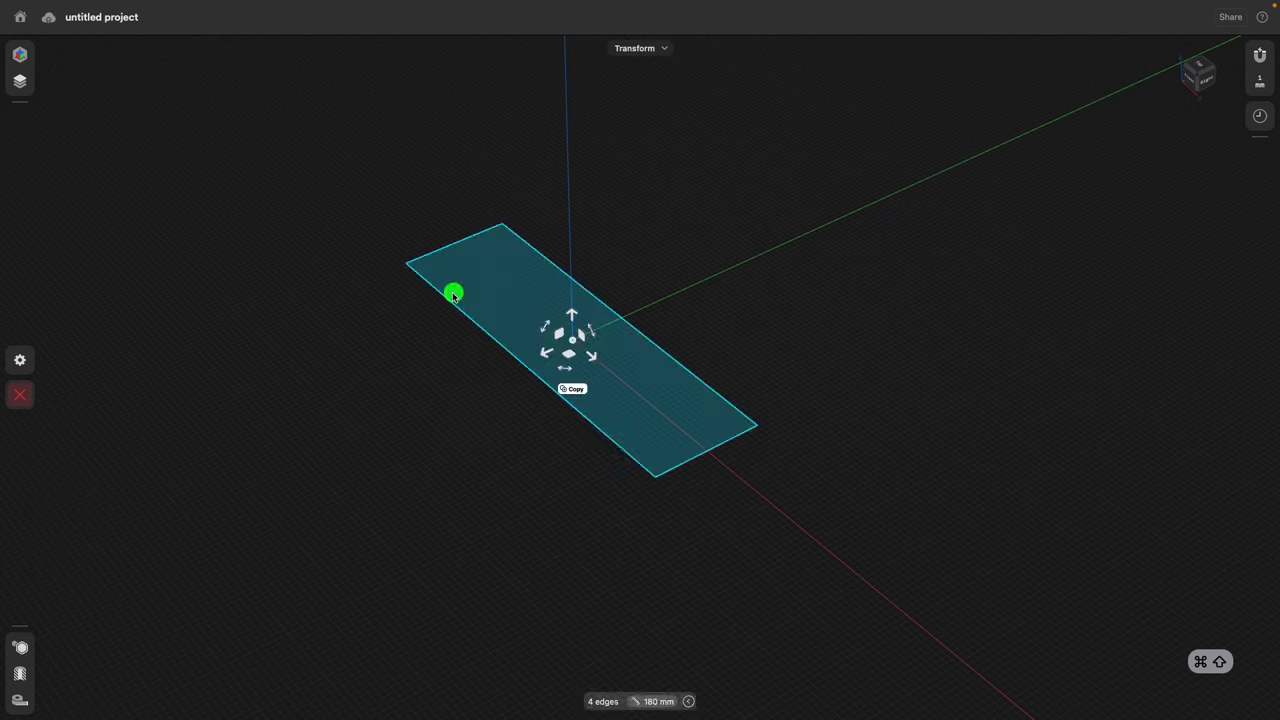
left_click(576, 390)
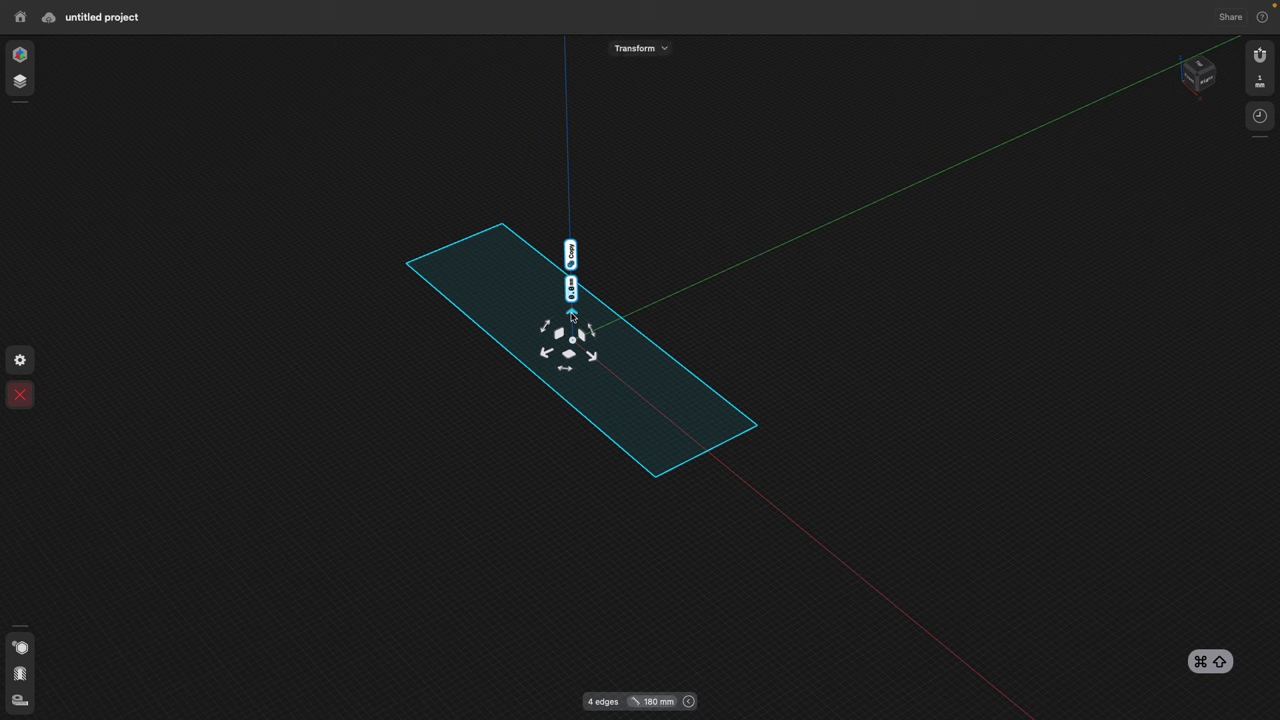
left_click(572, 316)
left_click(557, 304)
left_click(541, 367)
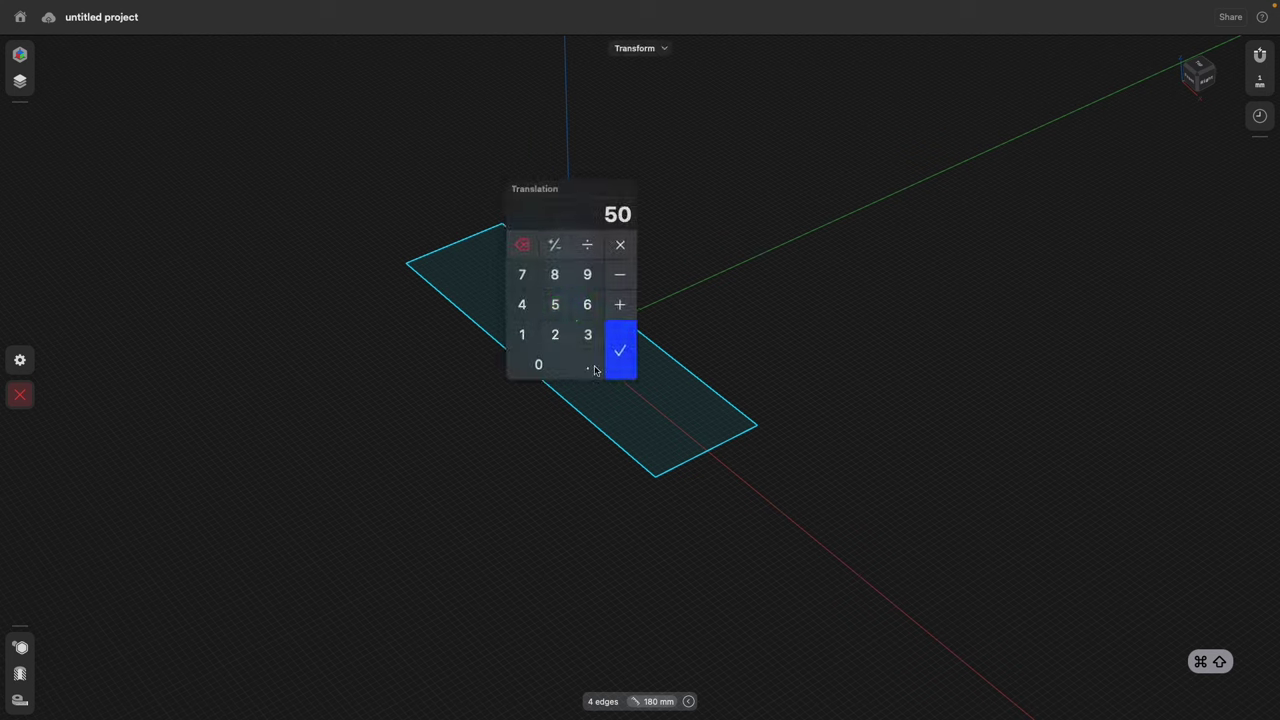
left_click(620, 358)
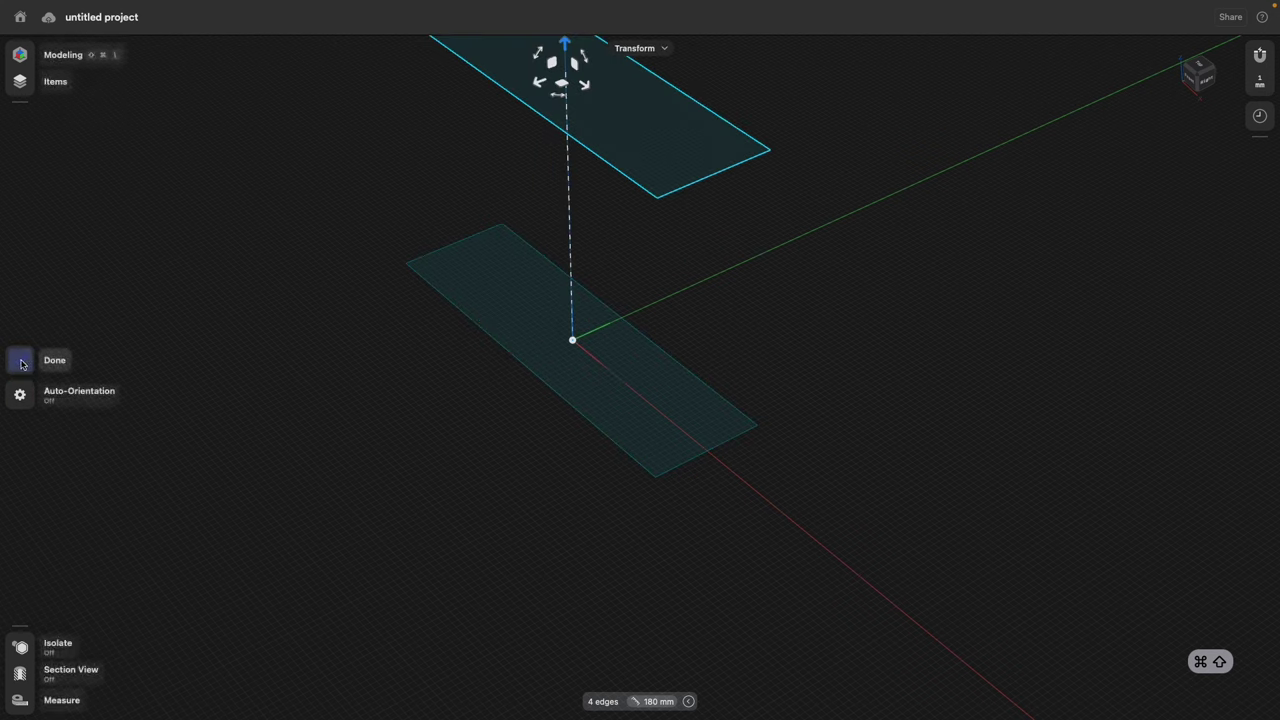
left_click(40, 361)
Zoom and pan to frame both rectangles, then clear the selection.
scroll(351, 437, "down", 3)
middle_click_drag(335, 338, 463, 425)
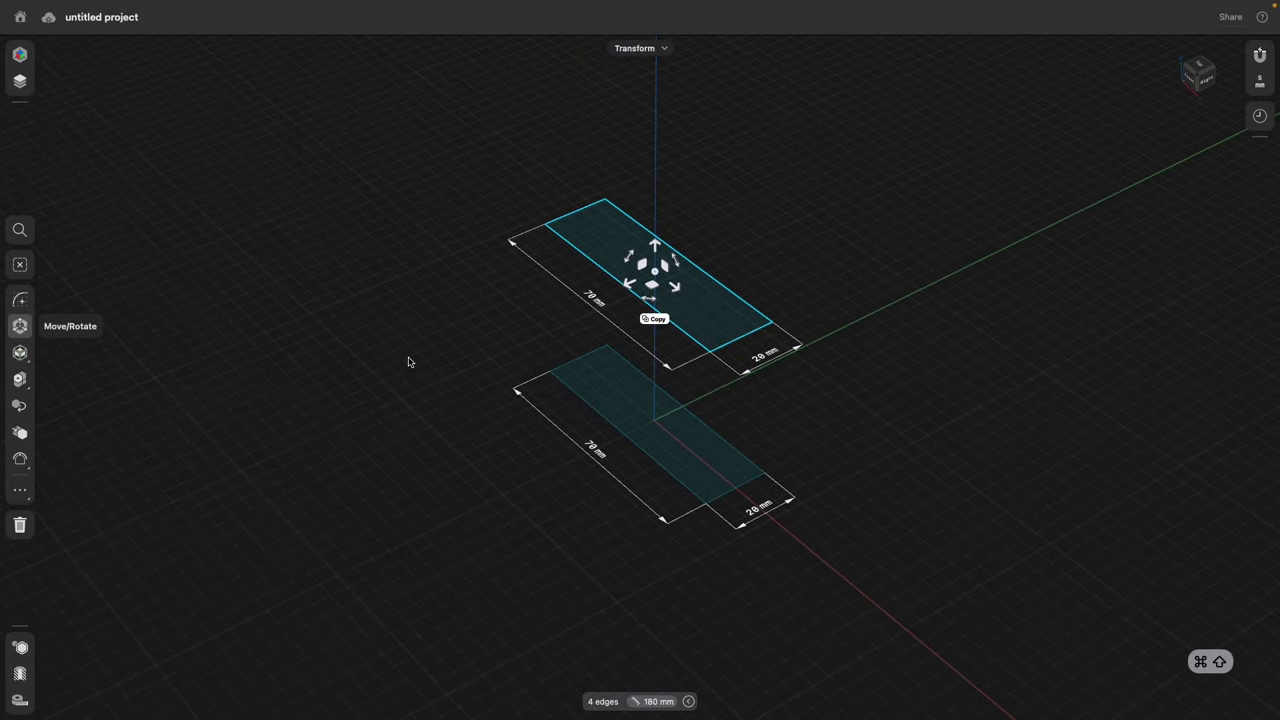
left_click(408, 360)
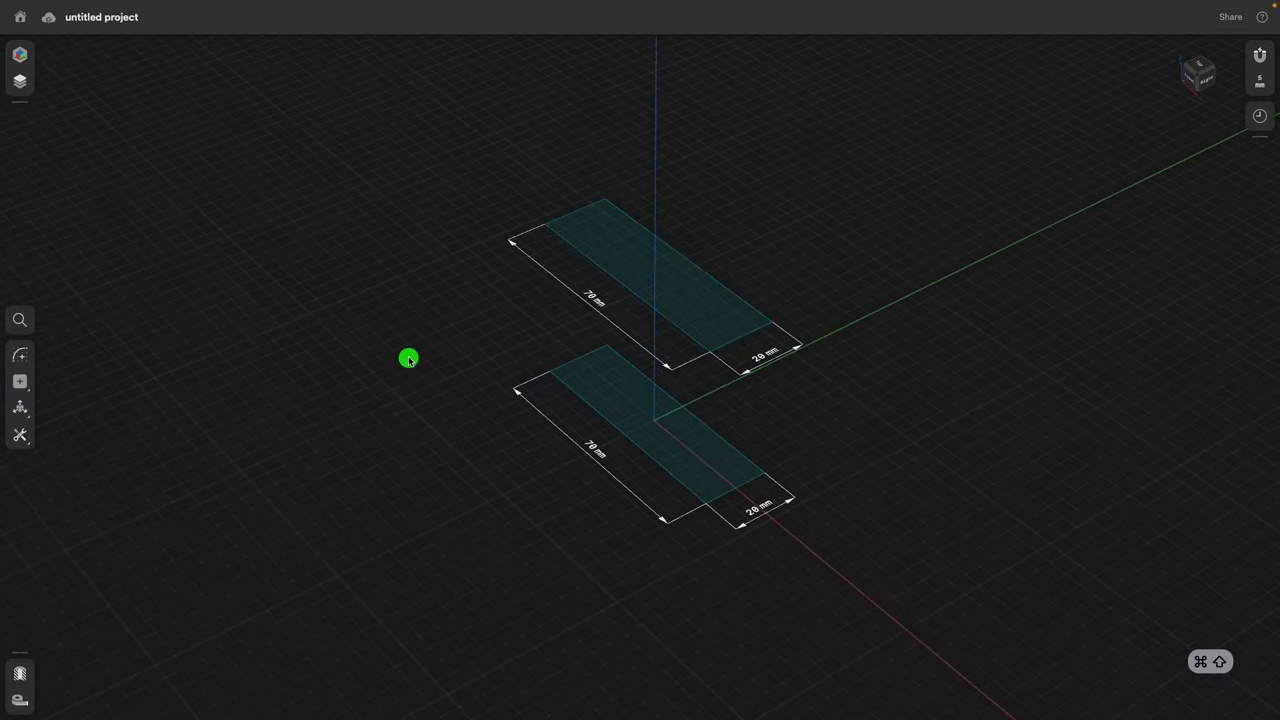
Copy Sketch 01 (1) 50 mm upward from the Items list, creating Sketch 01 (2).
left_click(19, 85)
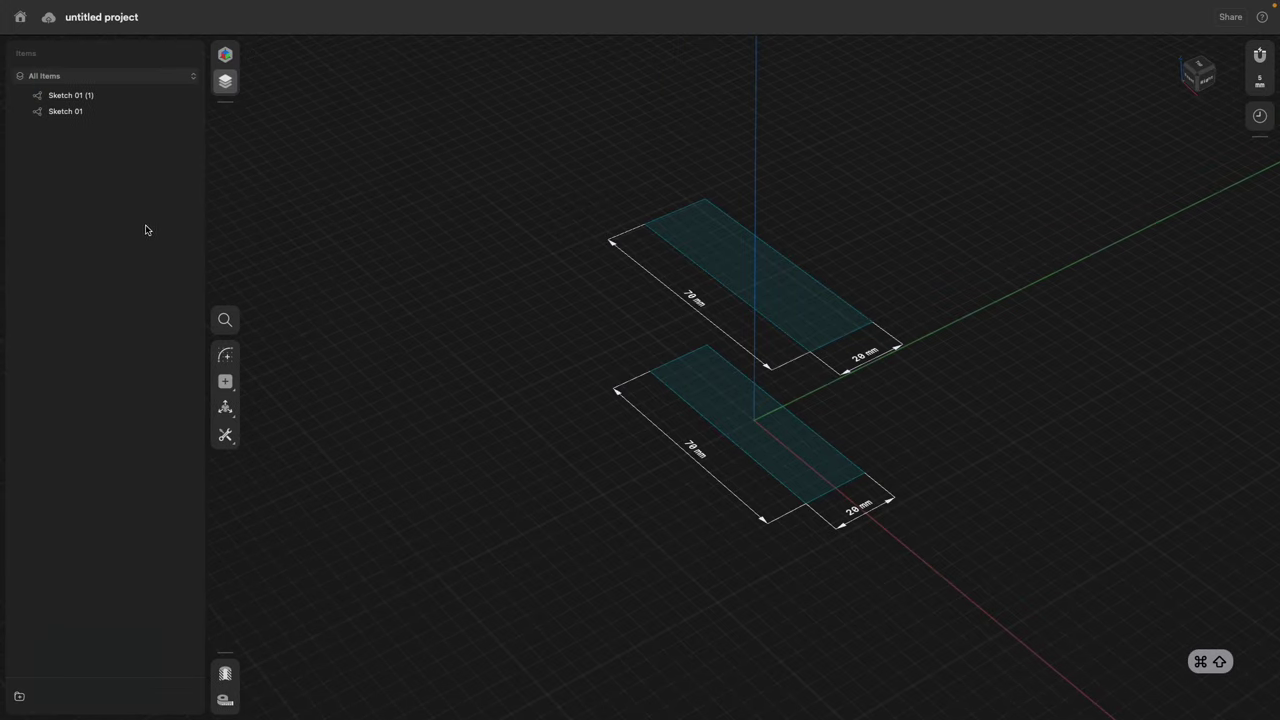
left_click(70, 96)
left_click(224, 197)
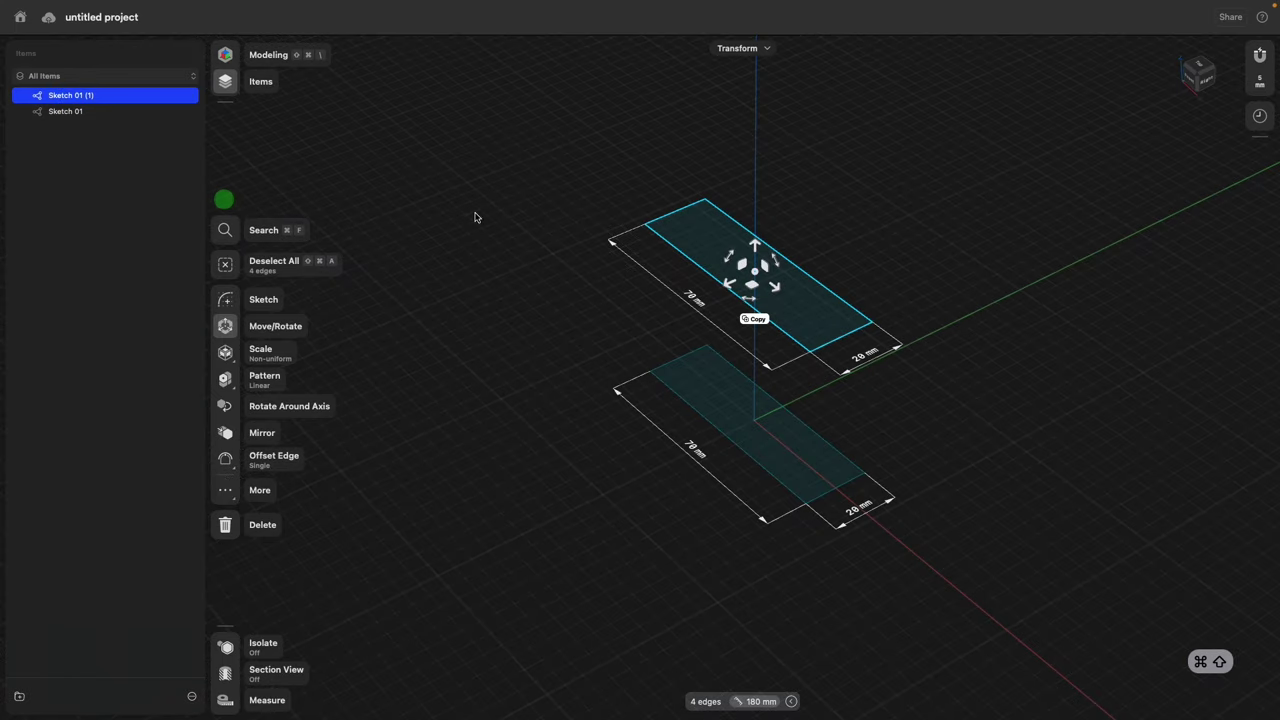
scroll(451, 280, "up", 2)
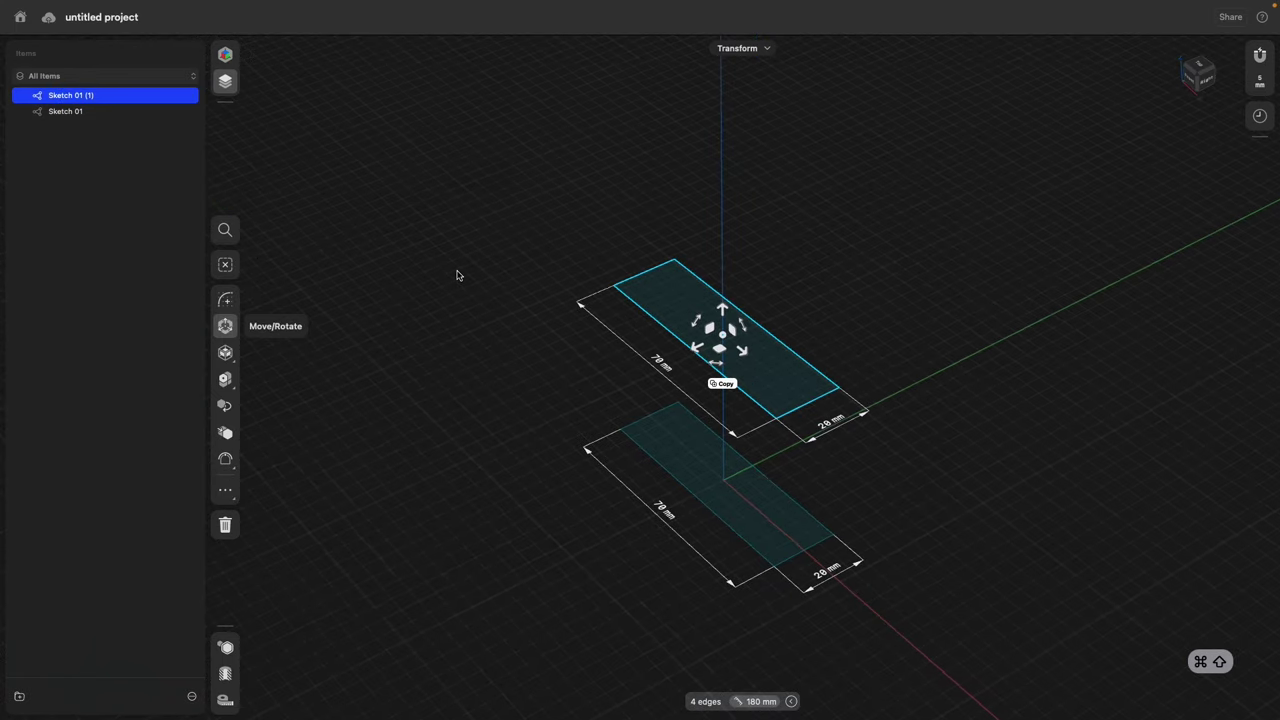
left_click(727, 385)
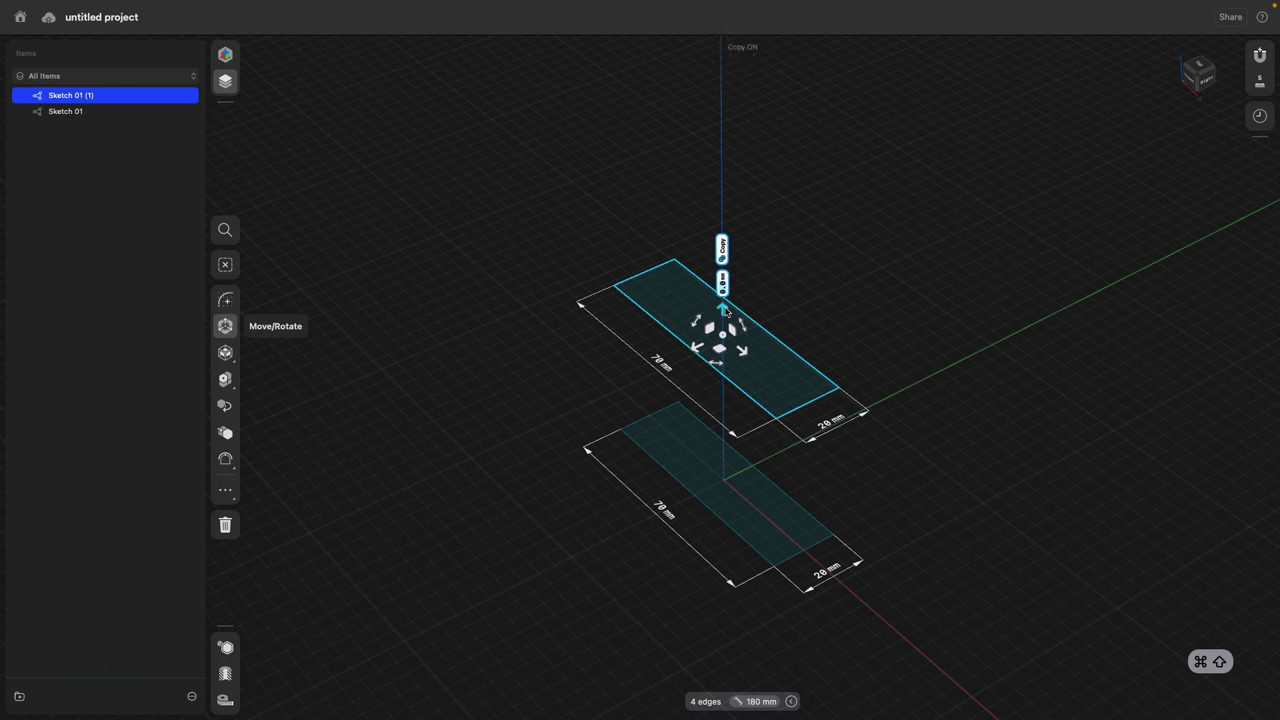
left_click(721, 284)
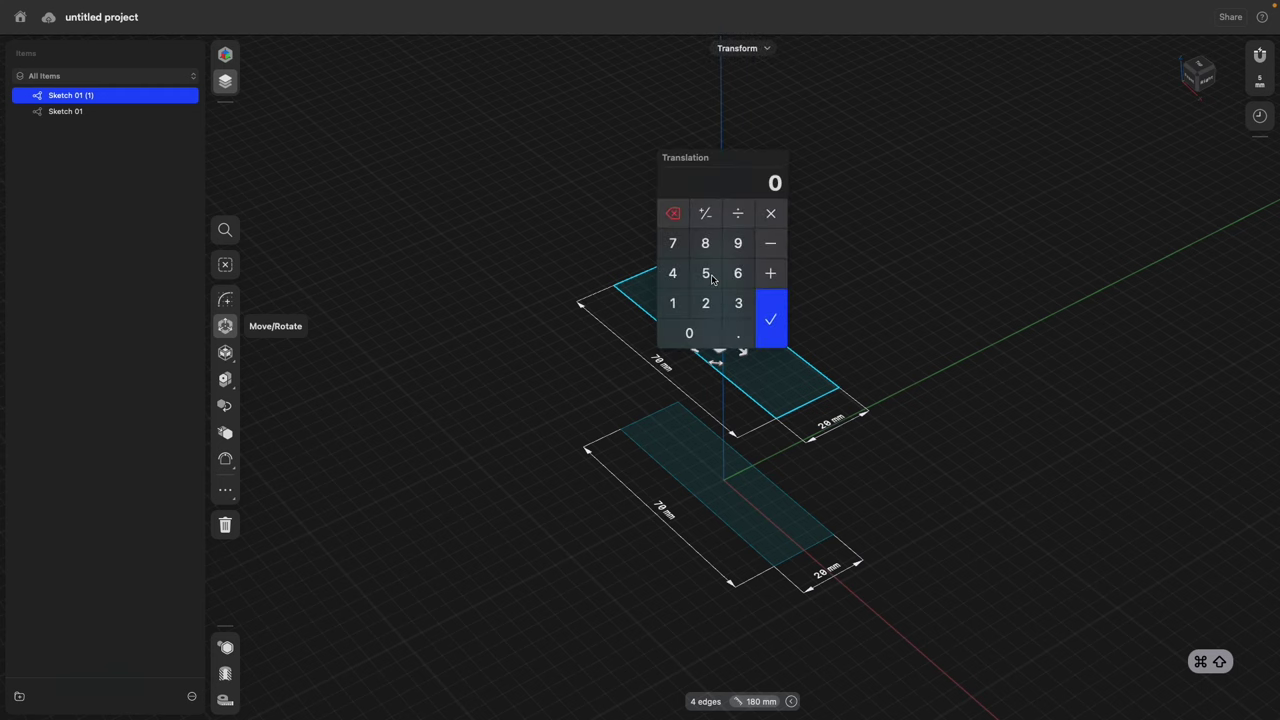
left_click(706, 274)
left_click(690, 333)
left_click(771, 319)
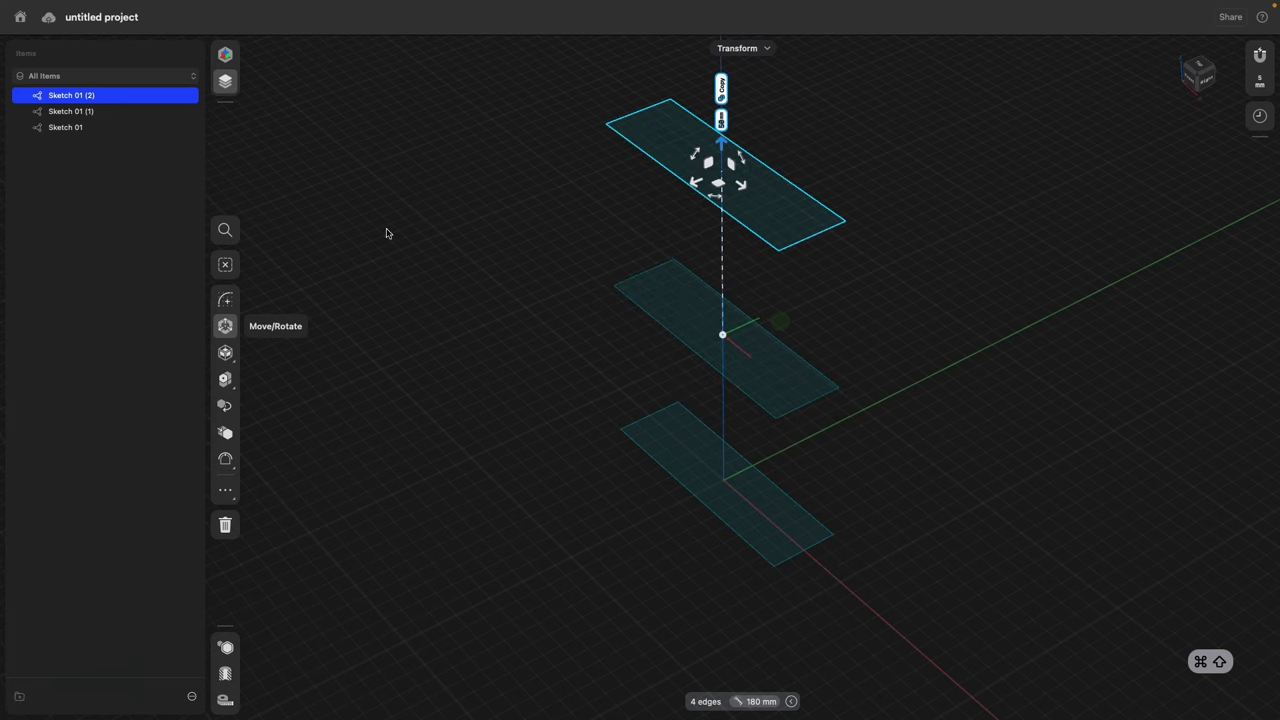
left_click(511, 238)
scroll(516, 243, "up", 2)
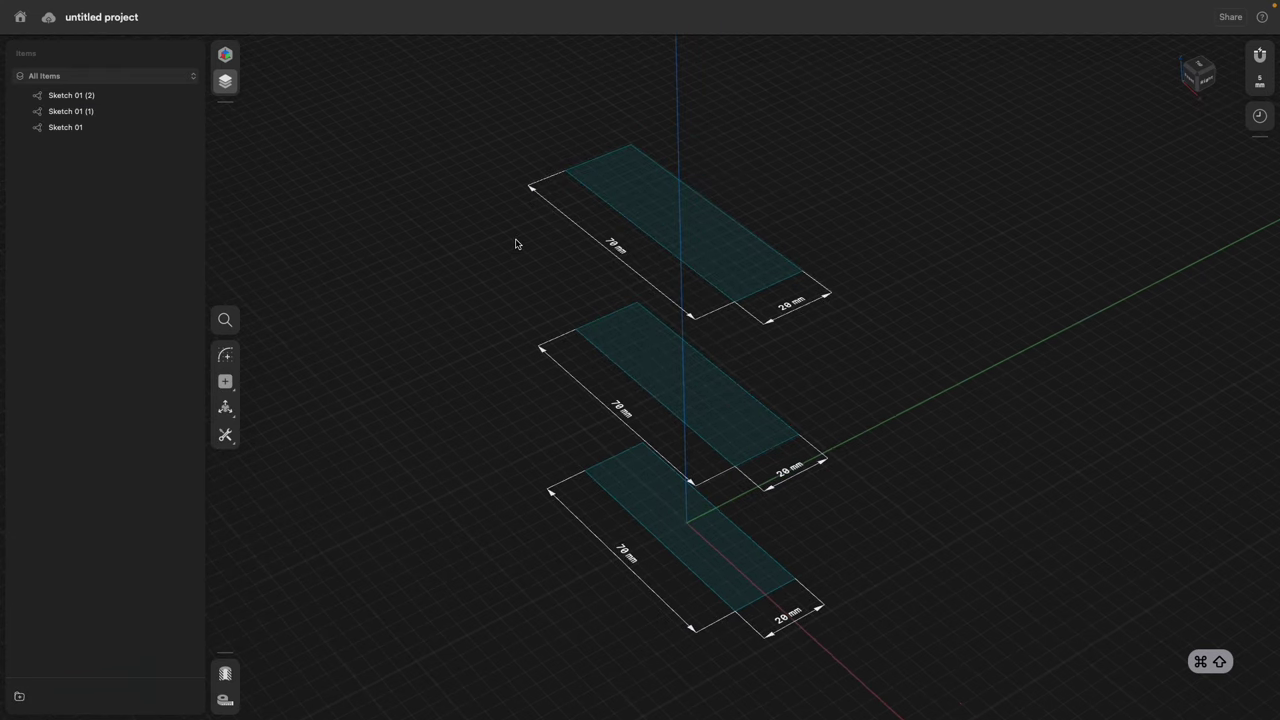